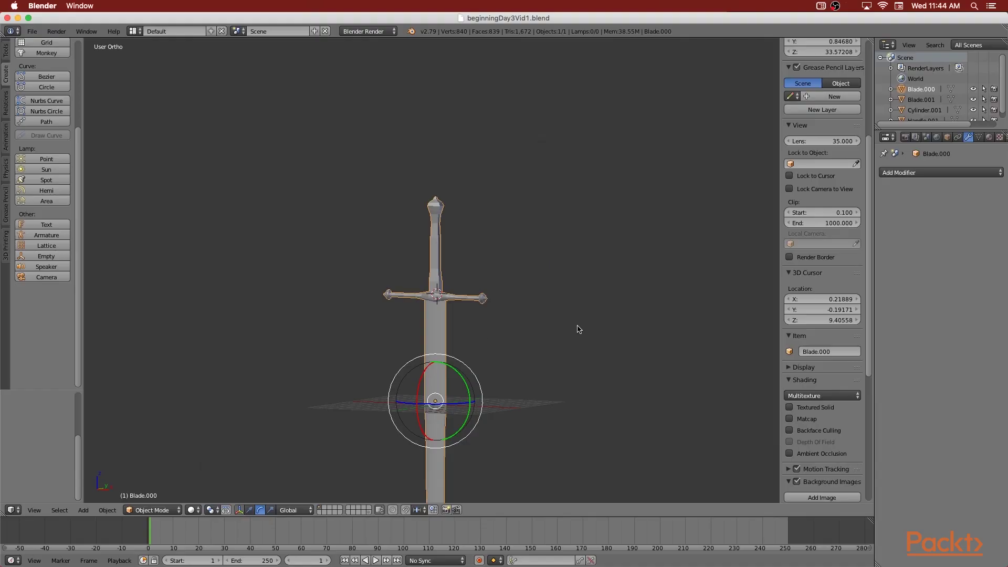
# Display the last layer together with the sword's layer, select the separate cylinder and compare it with the sword
pyautogui.hscroll(-5, 577, 329)
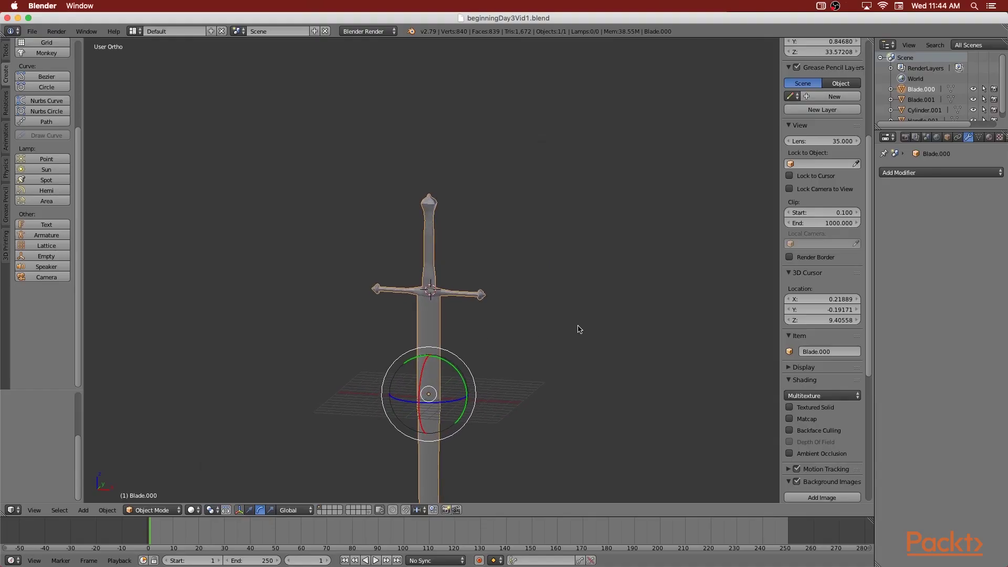
pyautogui.hscroll(-5, 577, 329)
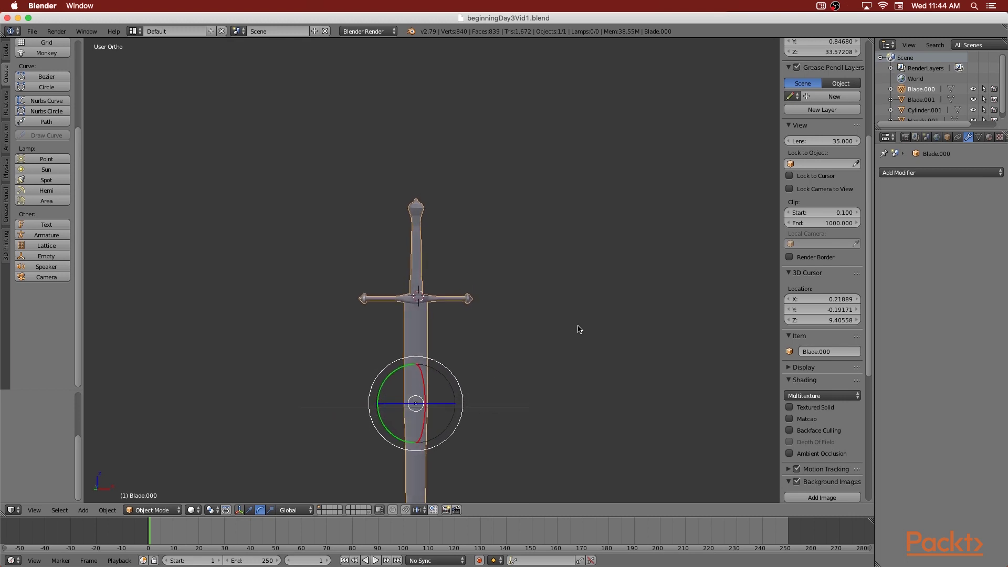
pyautogui.click(369, 516)
pyautogui.hscroll(2, 476, 294)
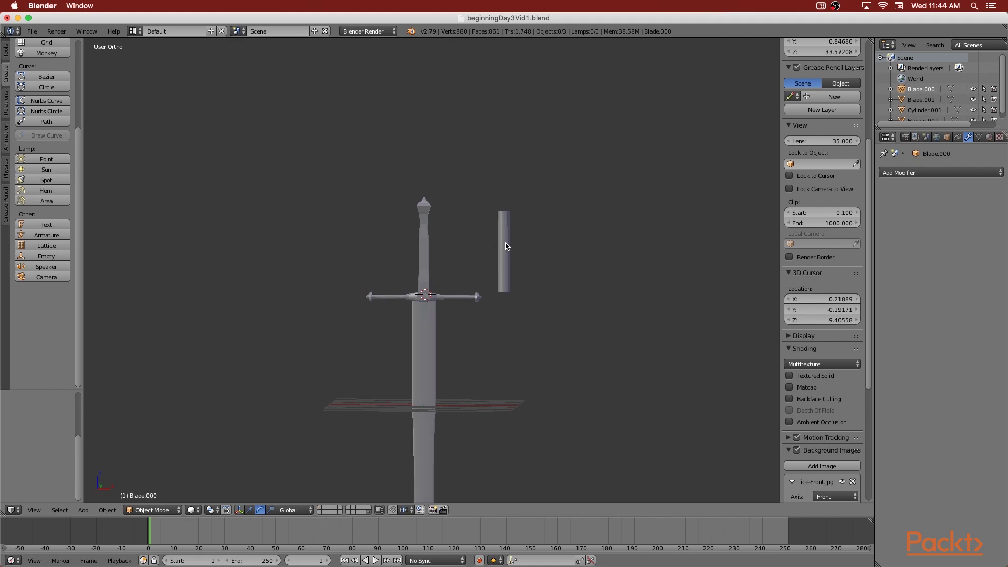
pyautogui.rightClick(506, 246)
pyautogui.hscroll(-3, 602, 309)
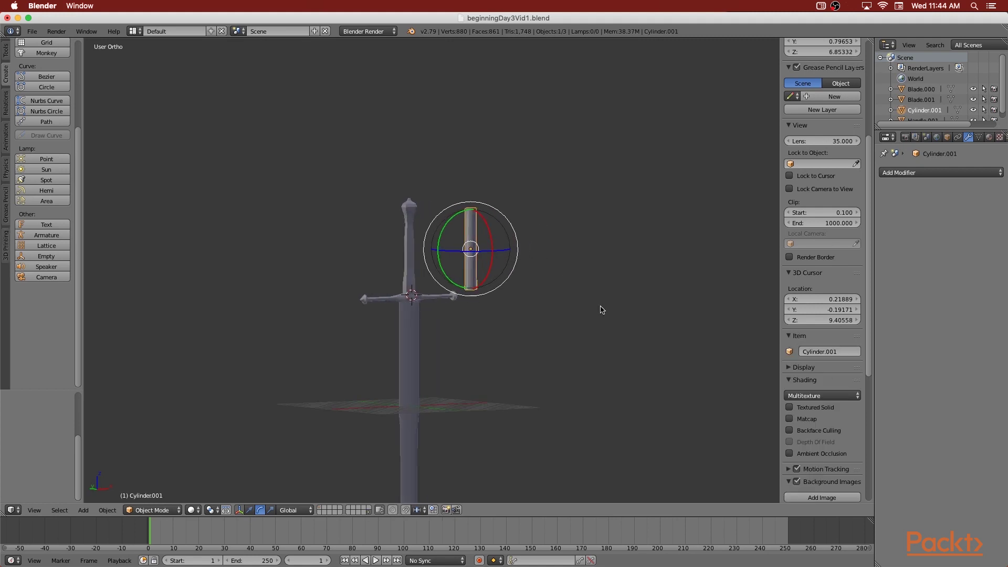
pyautogui.hscroll(5, 603, 309)
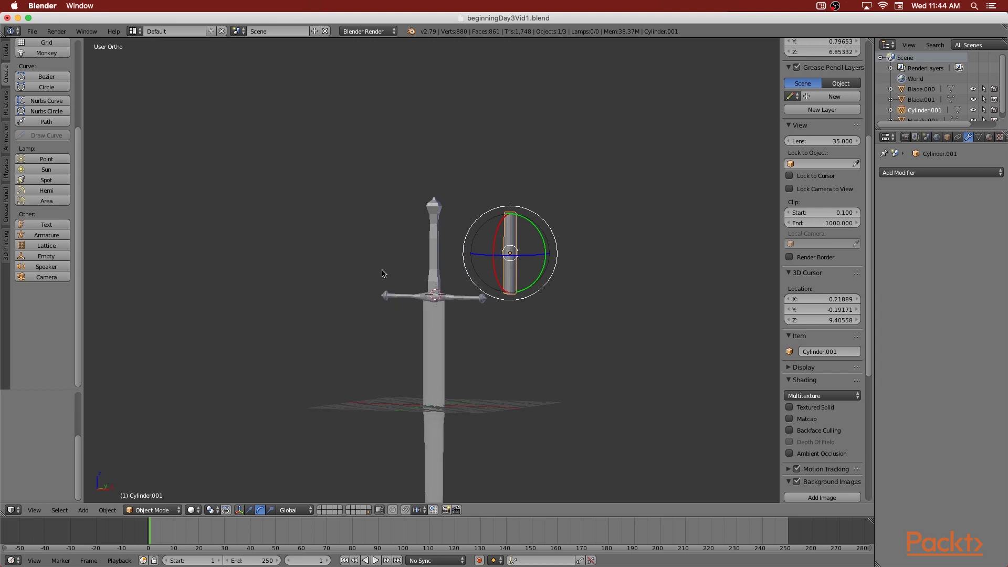
pyautogui.hscroll(-5, 475, 353)
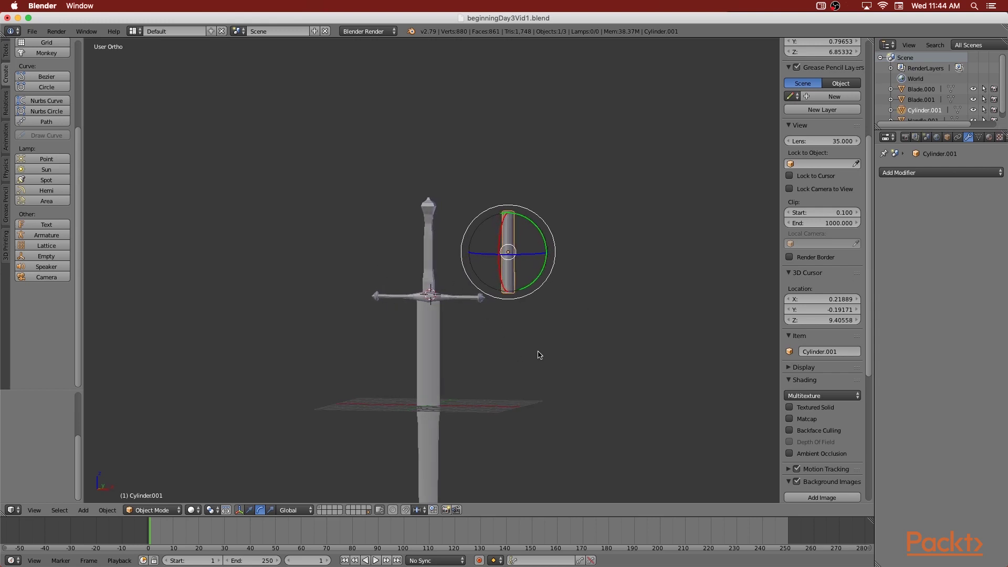
# Show only the sword's layer and examine the handle, pommel and crossguard from several sides
pyautogui.click(321, 512)
pyautogui.hscroll(2, 441, 315)
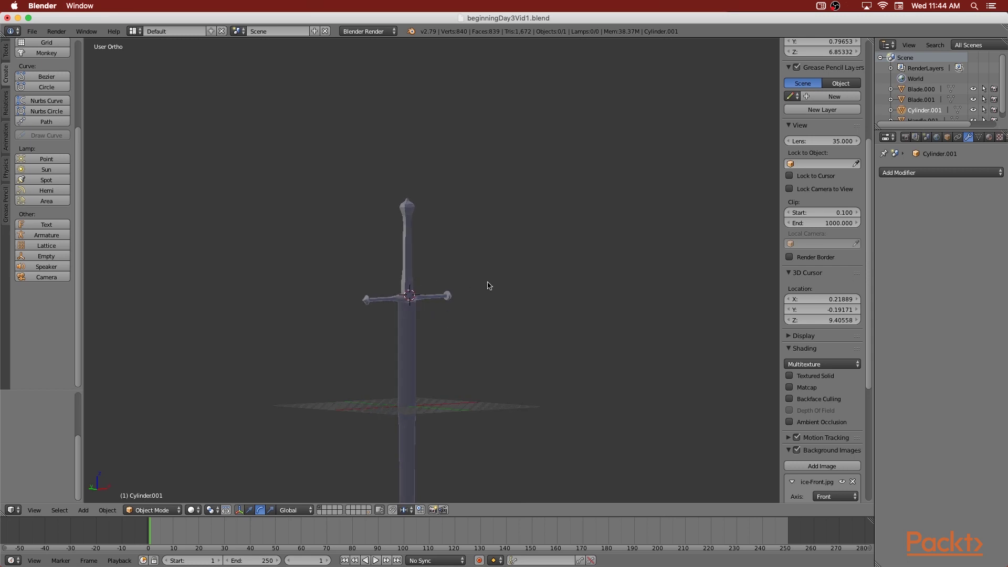
pyautogui.hscroll(4, 478, 286)
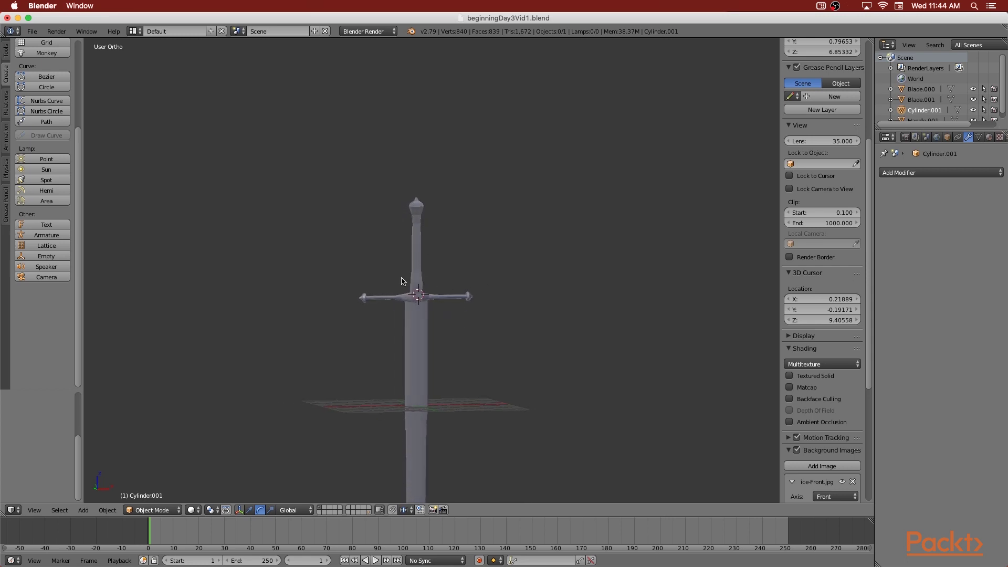
pyautogui.hscroll(2, 475, 266)
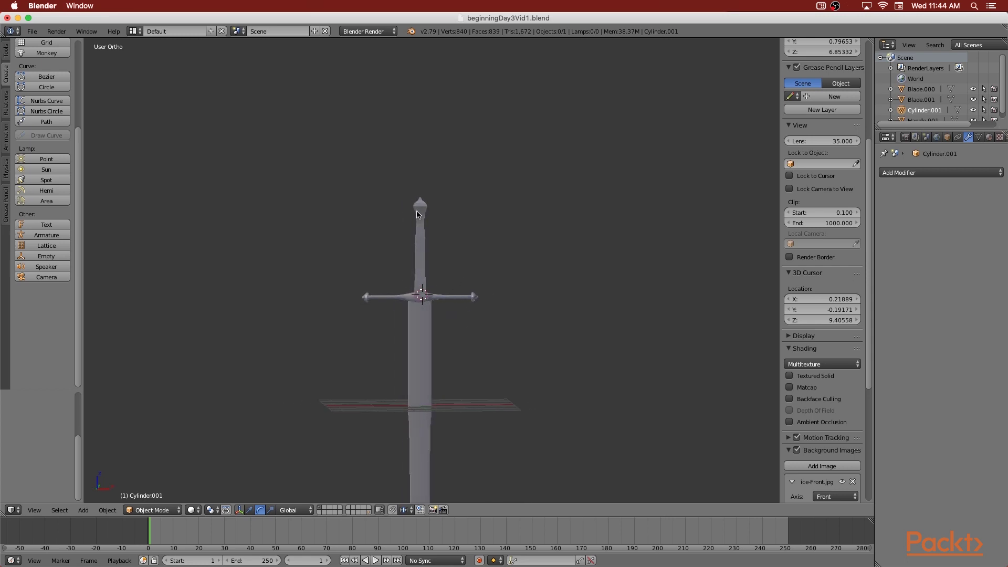
pyautogui.hscroll(2, 462, 262)
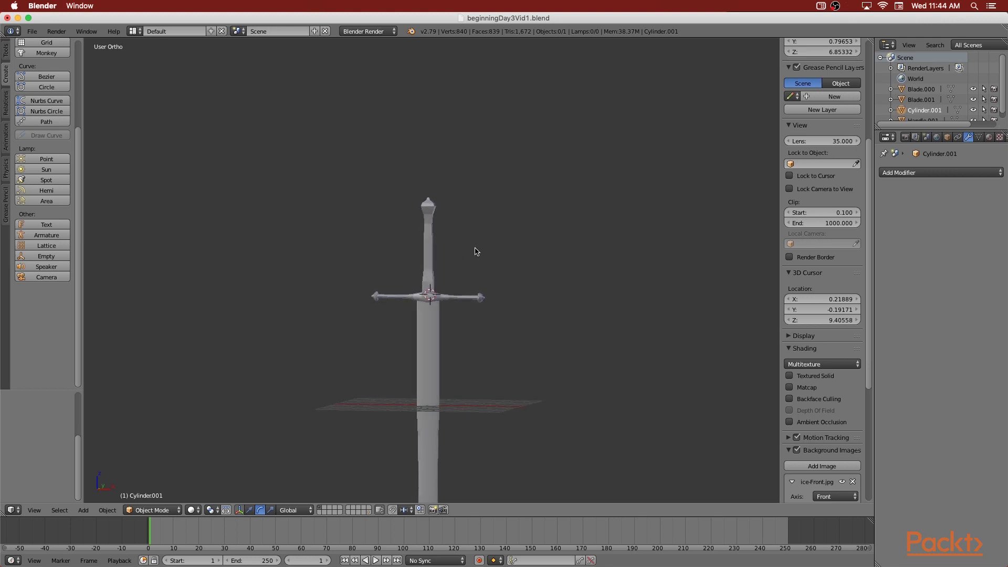
pyautogui.hscroll(4, 504, 253)
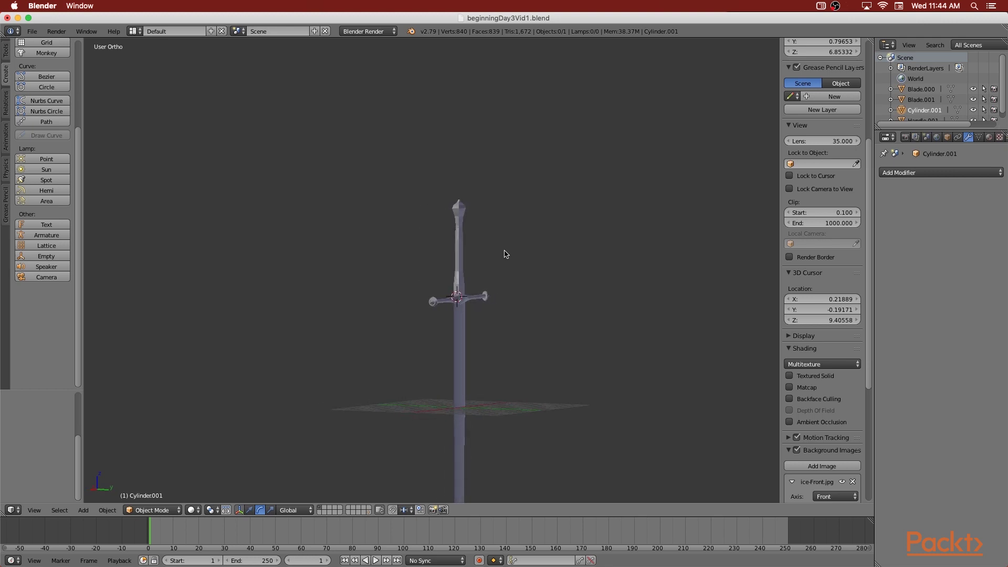
pyautogui.hscroll(5, 506, 254)
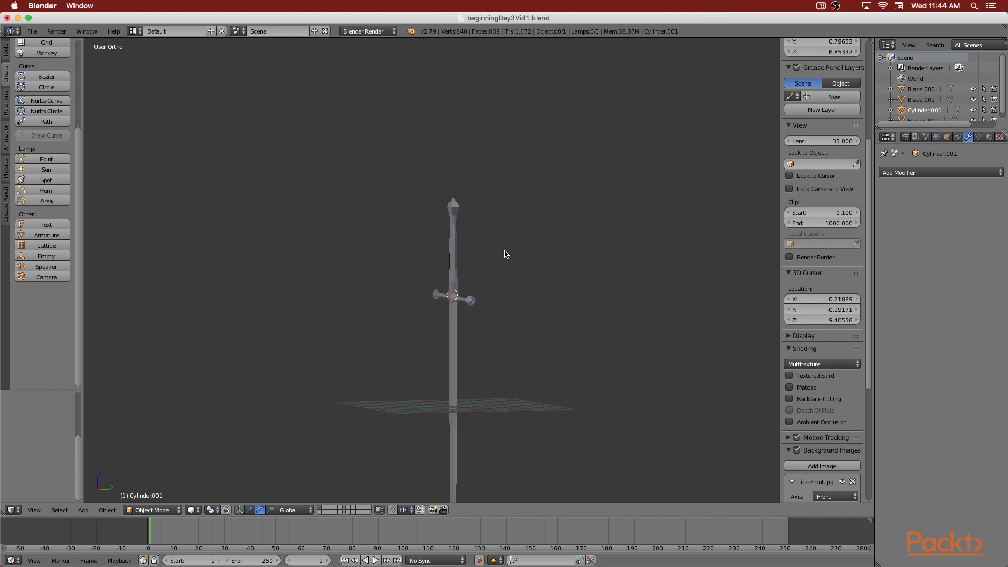
pyautogui.hscroll(4, 506, 254)
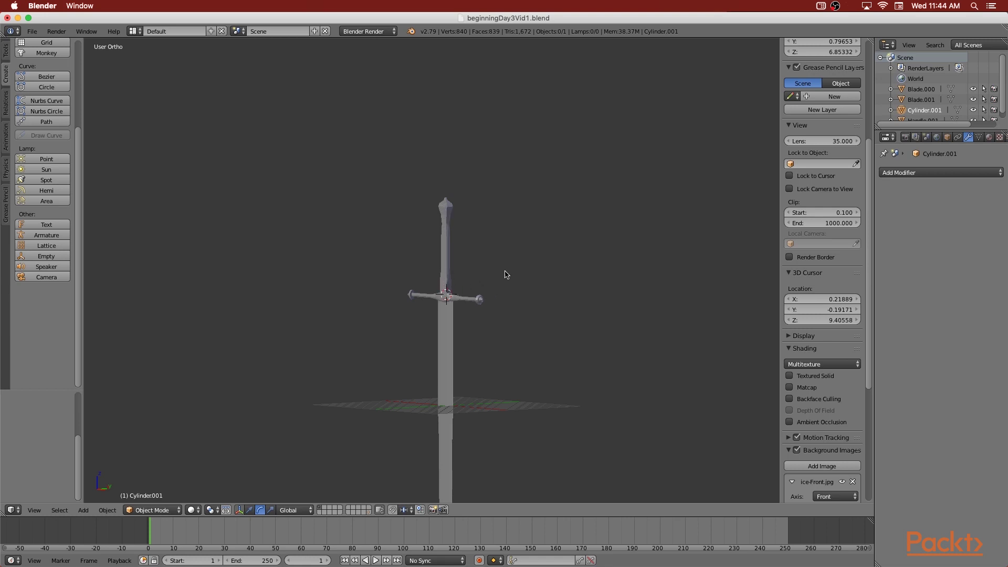
pyautogui.hscroll(3, 518, 271)
pyautogui.hscroll(-8, 519, 271)
pyautogui.hscroll(-2, 518, 271)
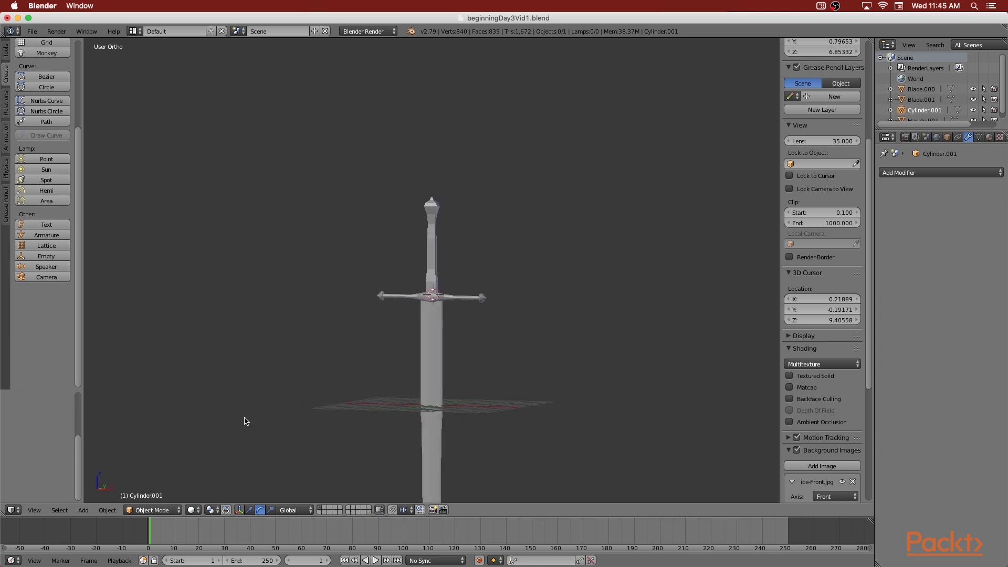
# Select the sword, enter Edit Mode and pick a single edge near the base of the handle
pyautogui.press('a')
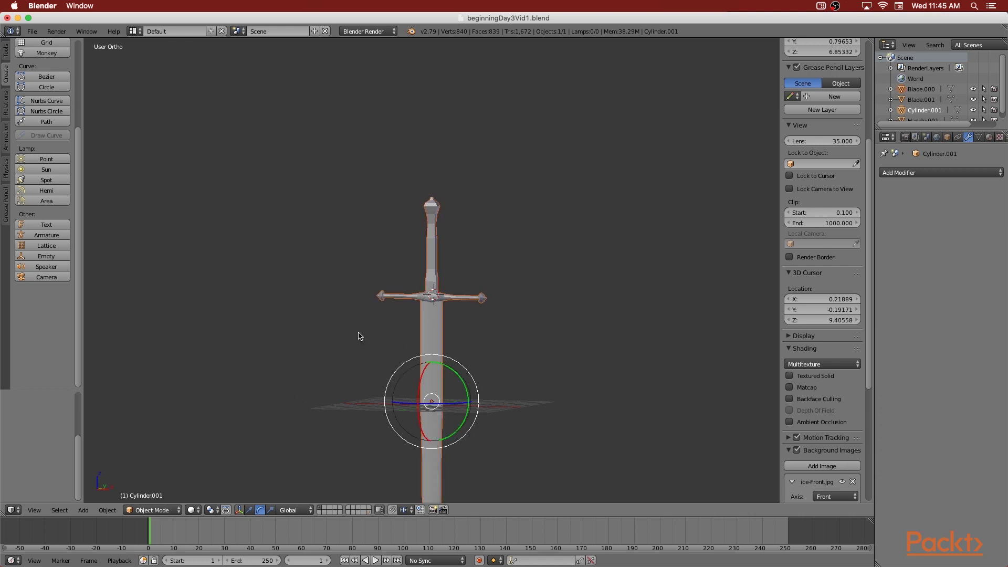
pyautogui.rightClick(442, 318)
pyautogui.press('Tab')
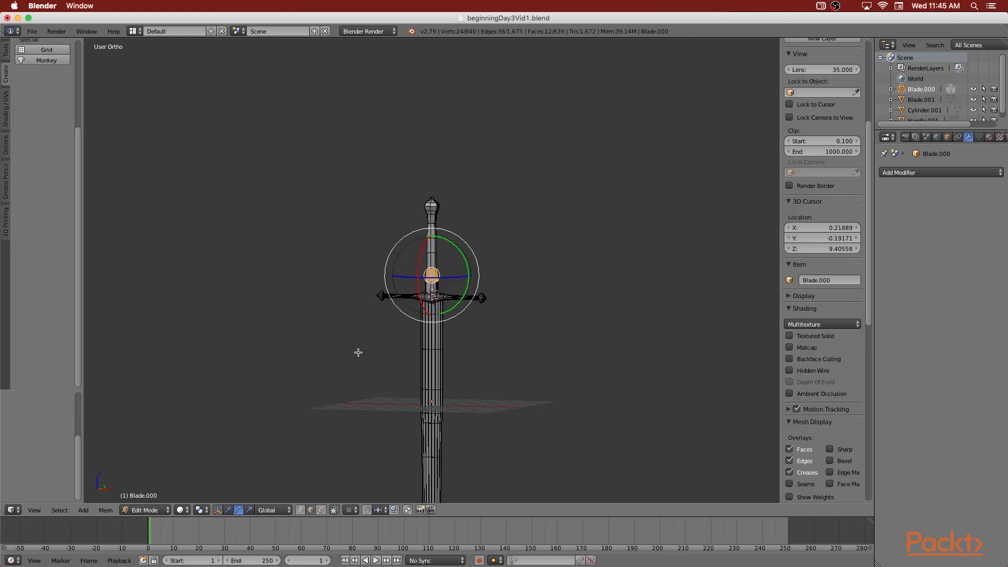
pyautogui.hscroll(5, 390, 318)
pyautogui.scroll(4, 480, 320)
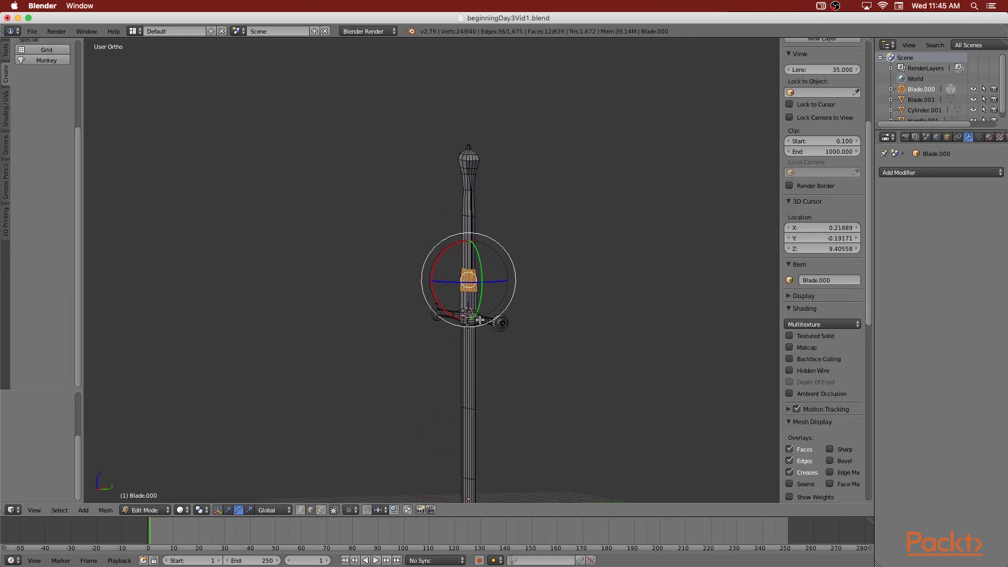
pyautogui.rightClick(532, 294)
# Examine the hilt's mesh topology from several angles, look through the mesh commands and return to Object Mode
pyautogui.hscroll(5, 533, 294)
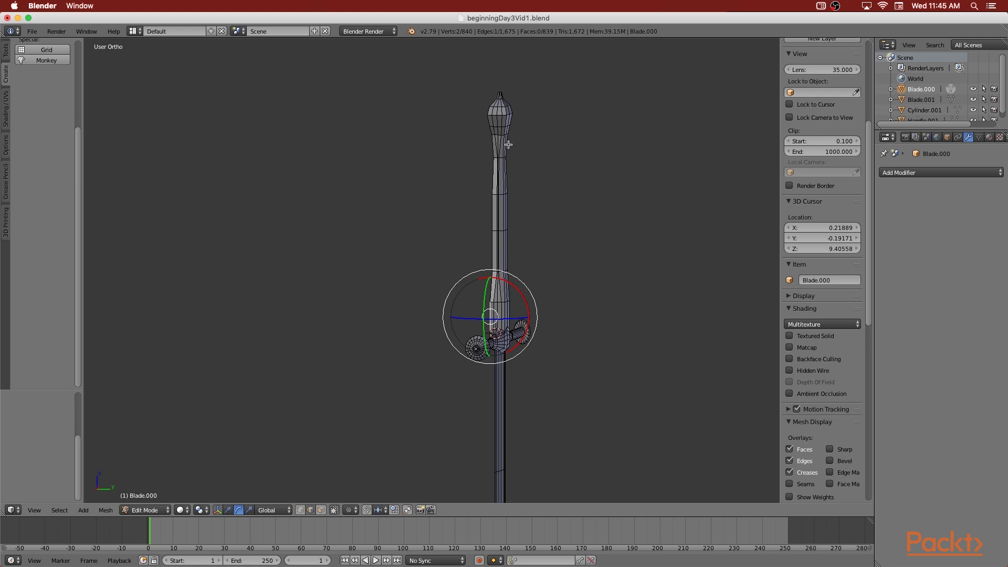
pyautogui.hscroll(5, 474, 198)
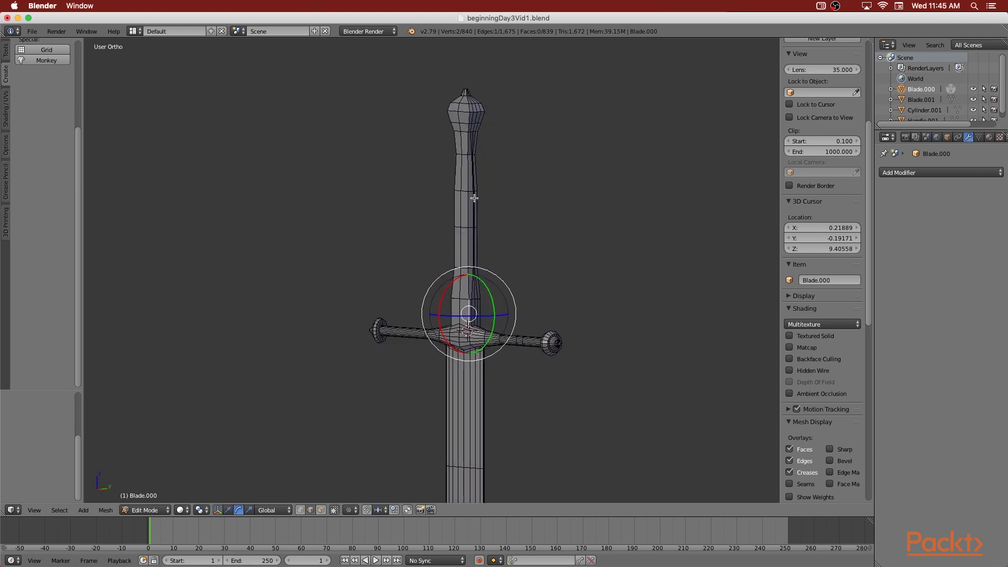
pyautogui.hscroll(5, 494, 226)
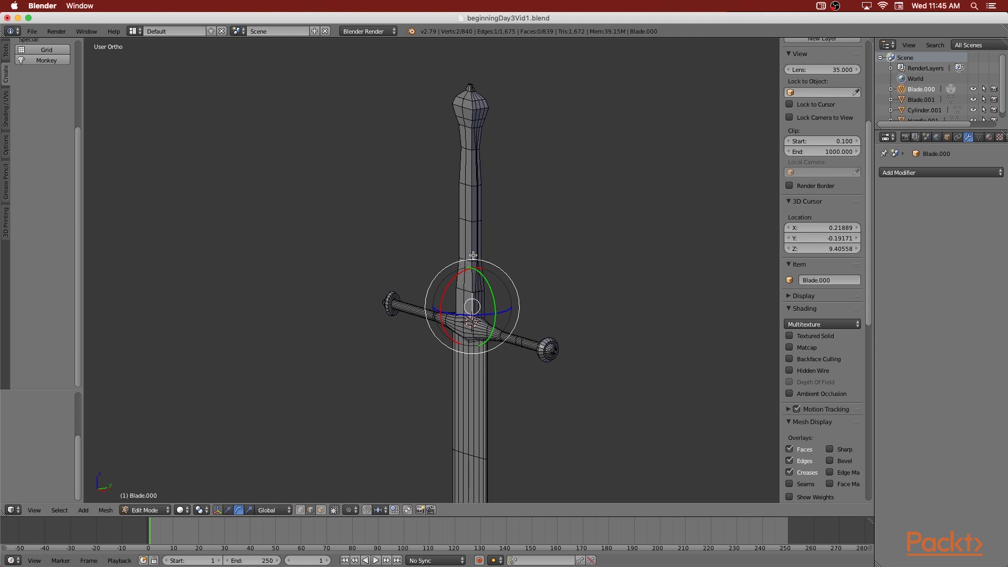
pyautogui.click(105, 509)
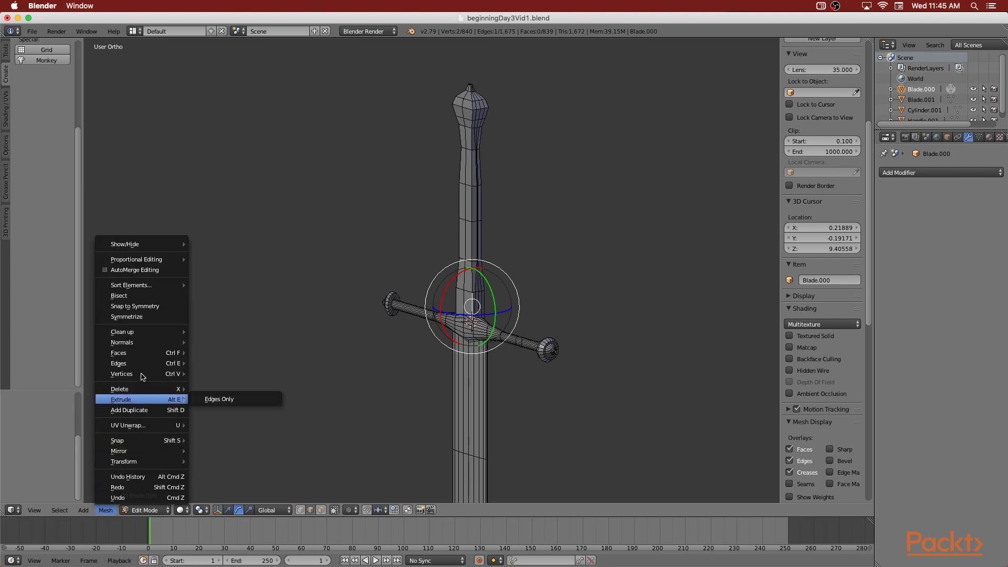
pyautogui.moveTo(139, 366)
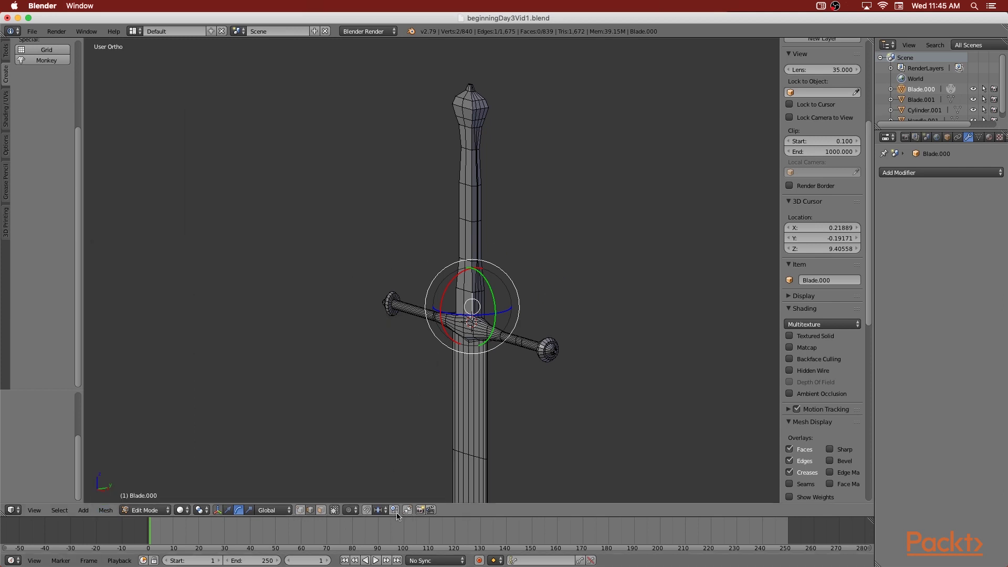
pyautogui.press('Tab')
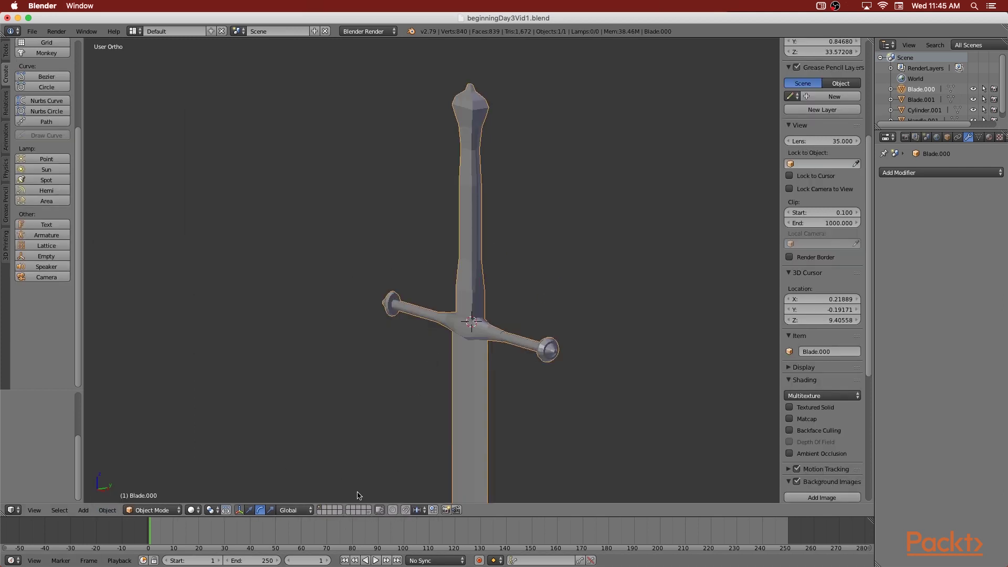
# Display the cylinder's layer alongside the sword, open the cylinder in Edit Mode and select its bottom cap face
pyautogui.click(368, 513)
pyautogui.moveTo(468, 355); pyautogui.dragTo(607, 225, button='middle')
pyautogui.rightClick(608, 226)
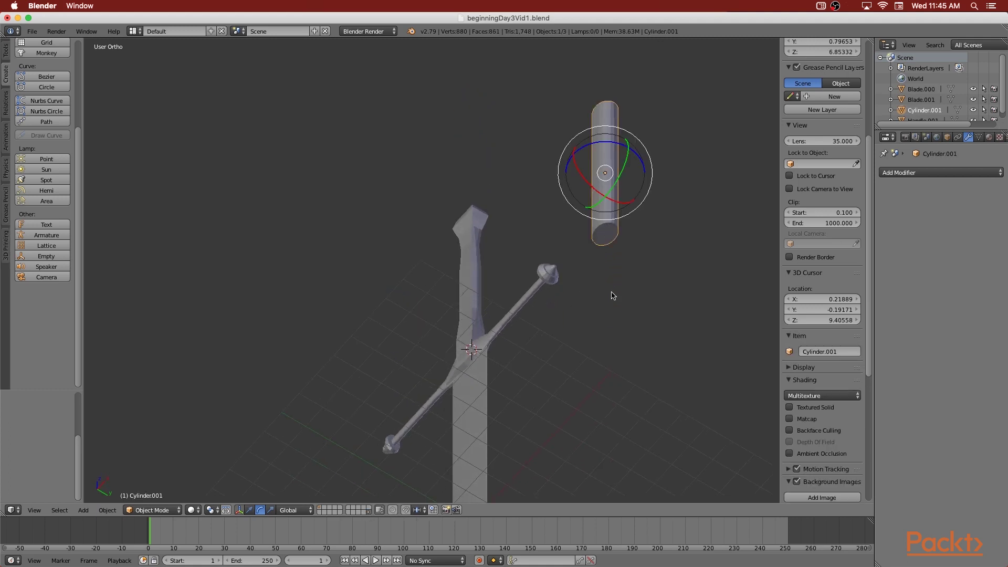
pyautogui.press('Tab')
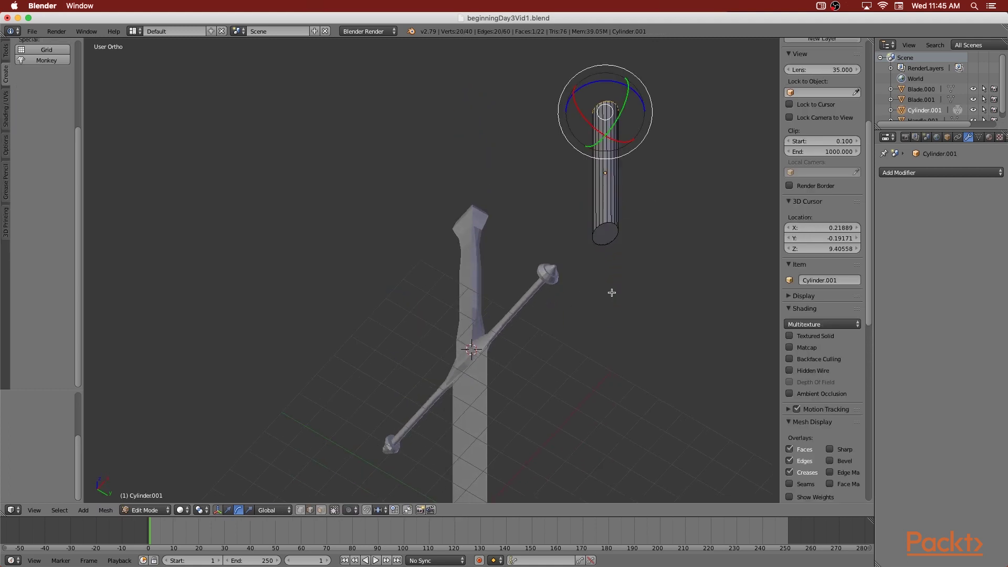
pyautogui.rightClick(612, 221)
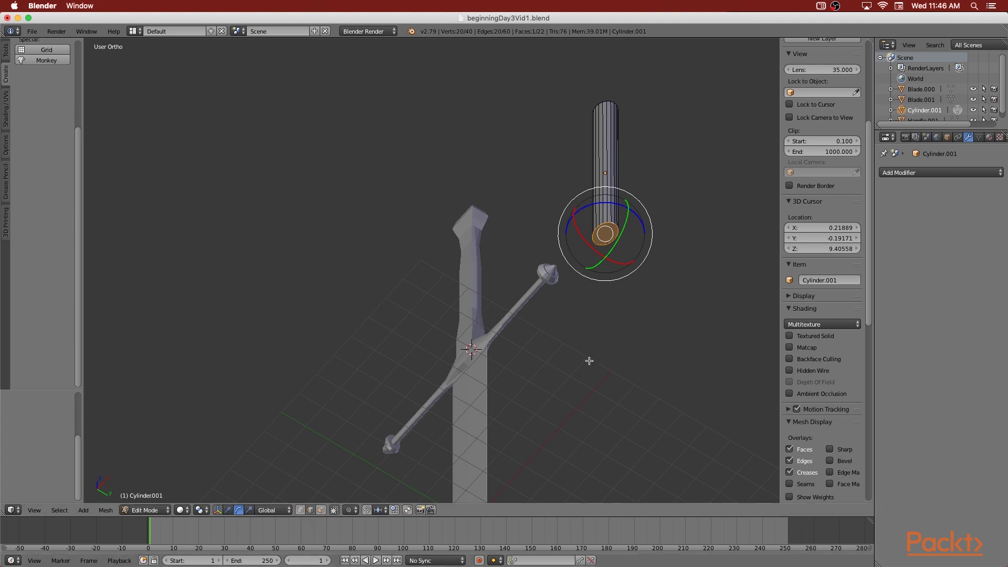
# Clear the selection, reselect the cylinder's bottom cap face up close and examine it as a many-sided face
pyautogui.moveTo(625, 260); pyautogui.dragTo(603, 261, button='middle')
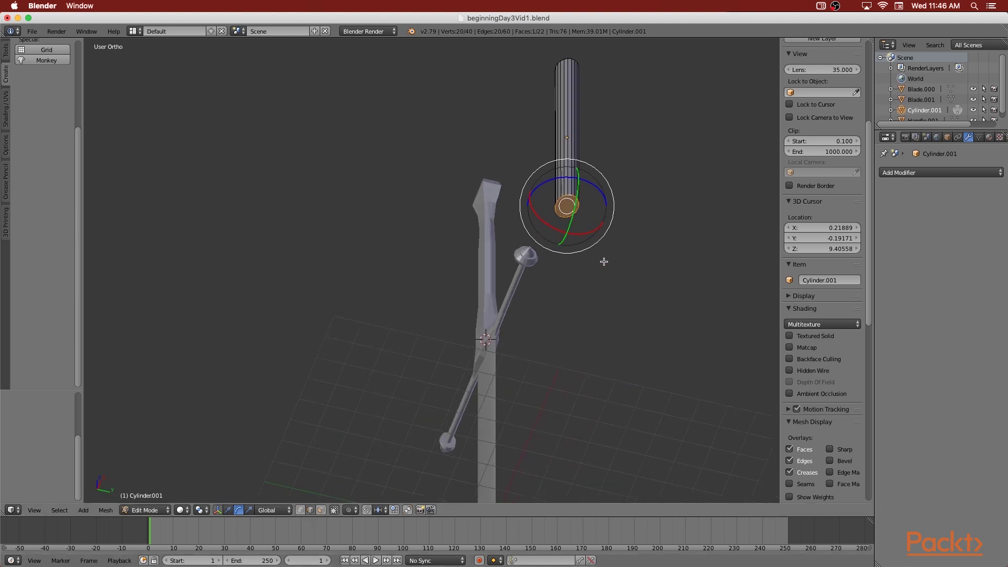
pyautogui.press('a')
pyautogui.scroll(4, 584, 226)
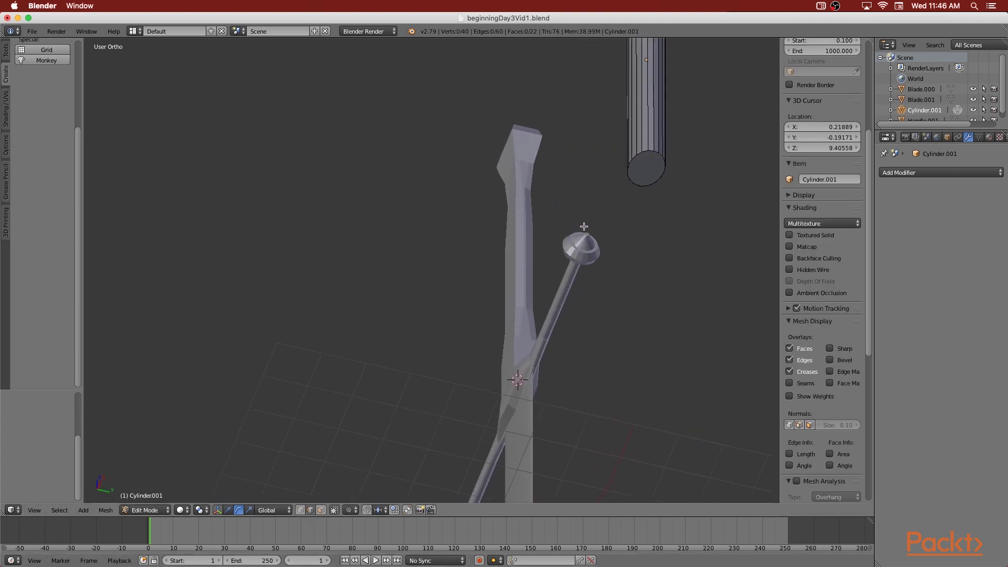
pyautogui.keyDown('ctrl'); pyautogui.hscroll(5, 584, 226); pyautogui.keyUp('ctrl')
pyautogui.keyDown('shift'); pyautogui.scroll(2, 584, 227); pyautogui.keyUp('shift')
pyautogui.keyDown('shift'); pyautogui.scroll(3, 584, 227); pyautogui.keyUp('shift')
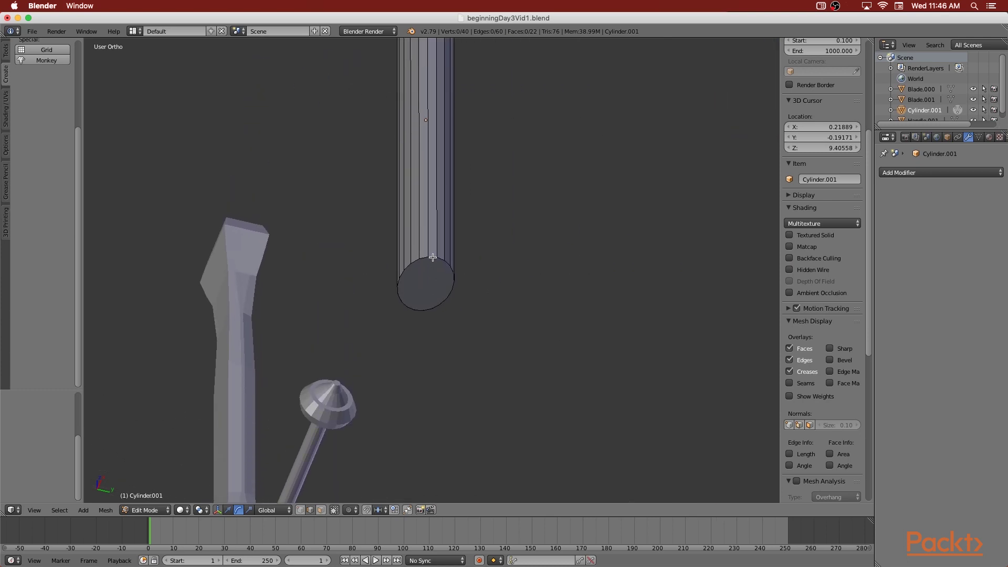
pyautogui.rightClick(439, 279)
pyautogui.scroll(6, 481, 301)
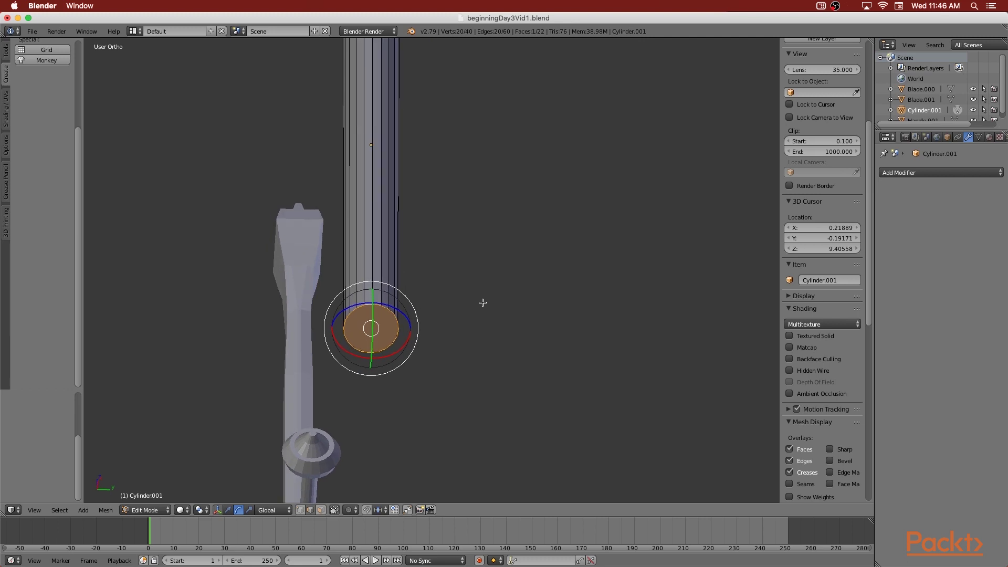
pyautogui.scroll(5, 483, 302)
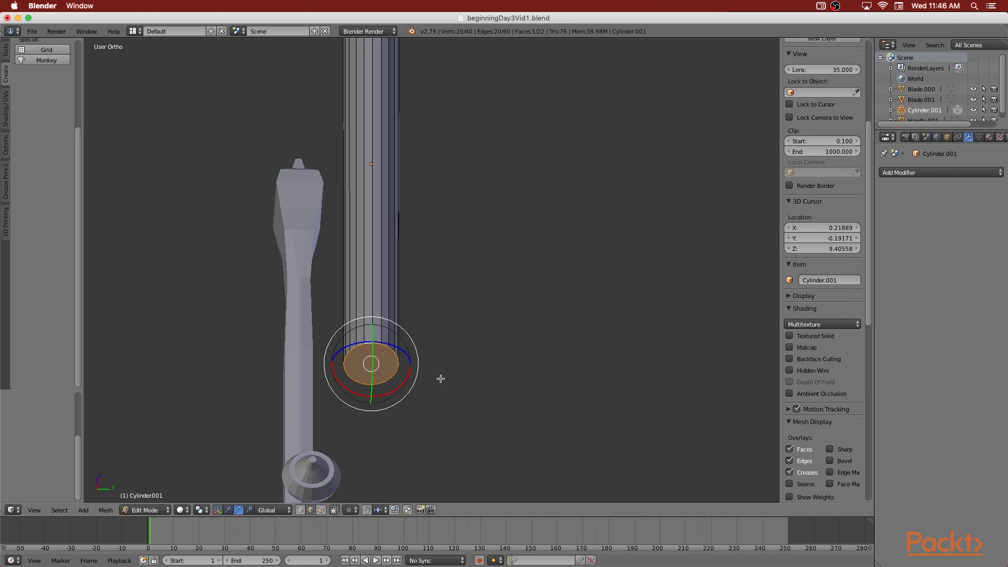
pyautogui.scroll(3, 456, 379)
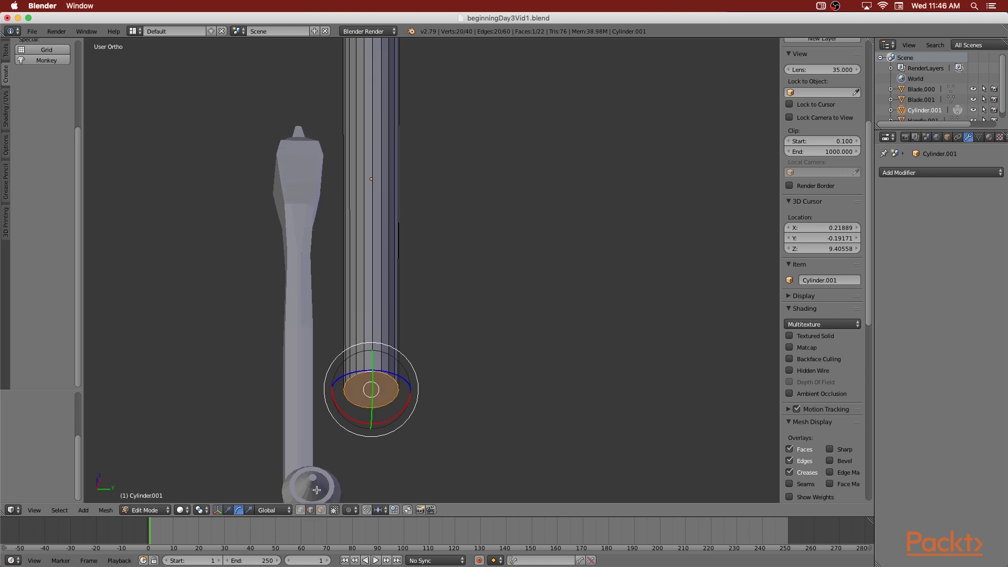
# Return to Object Mode and show only the sword's layer, with the whole hilt in view
pyautogui.press('Tab')
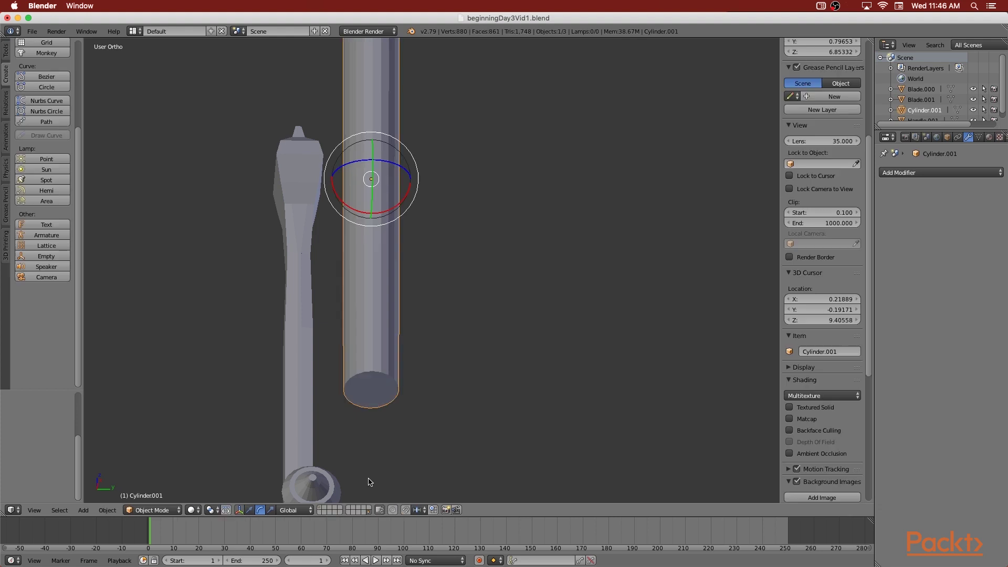
pyautogui.click(320, 510)
pyautogui.hscroll(10, 388, 447)
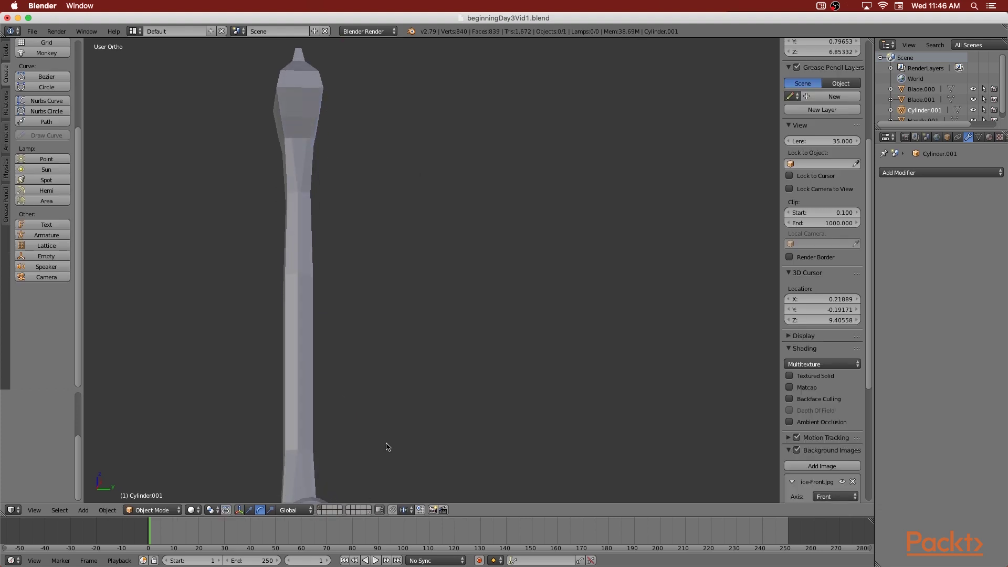
pyautogui.hscroll(10, 388, 448)
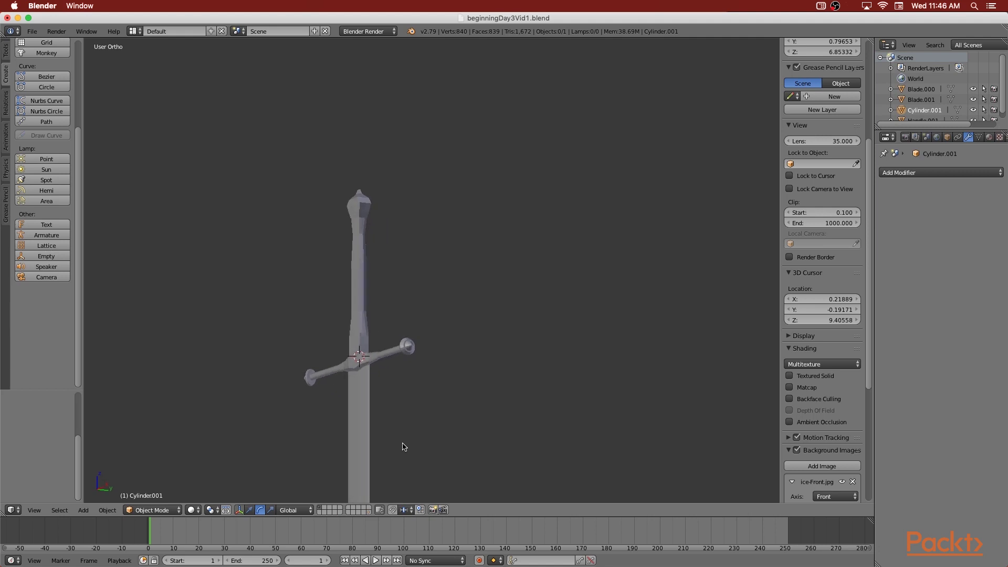
# Clear the selection and select the complete sword object on the displayed layer
pyautogui.scroll(-10, 404, 447)
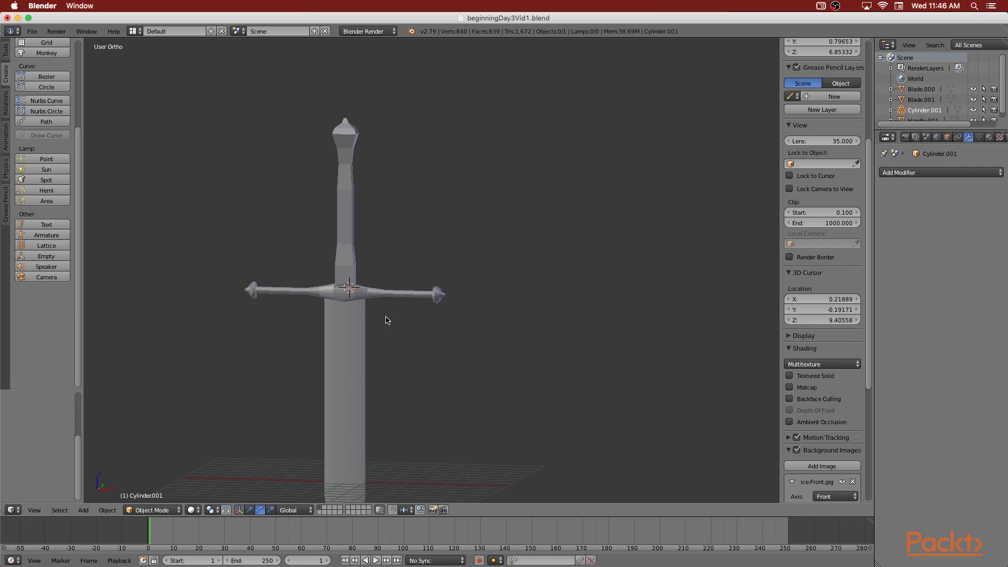
pyautogui.hscroll(-3, 422, 322)
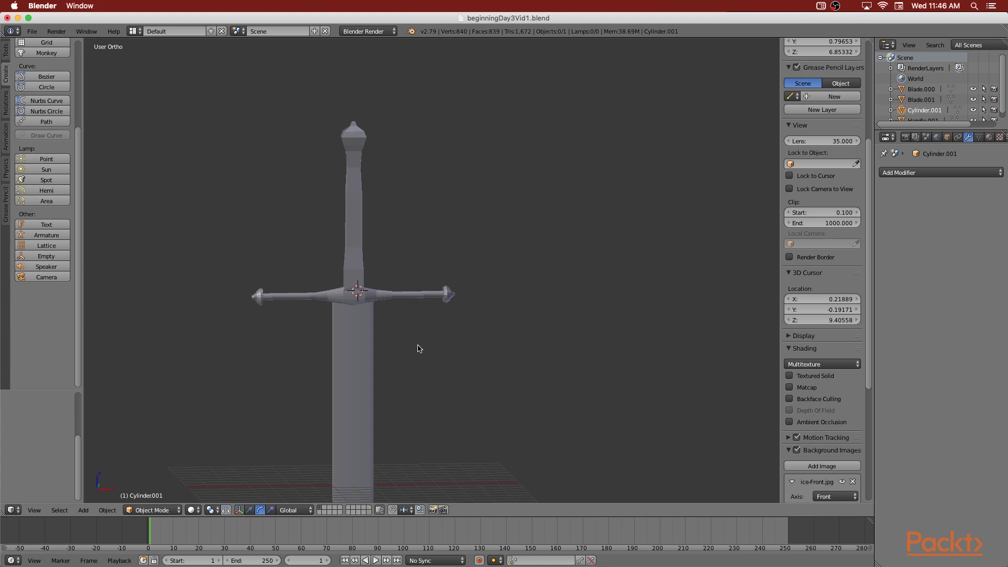
pyautogui.press('a')
pyautogui.hscroll(-5, 423, 348)
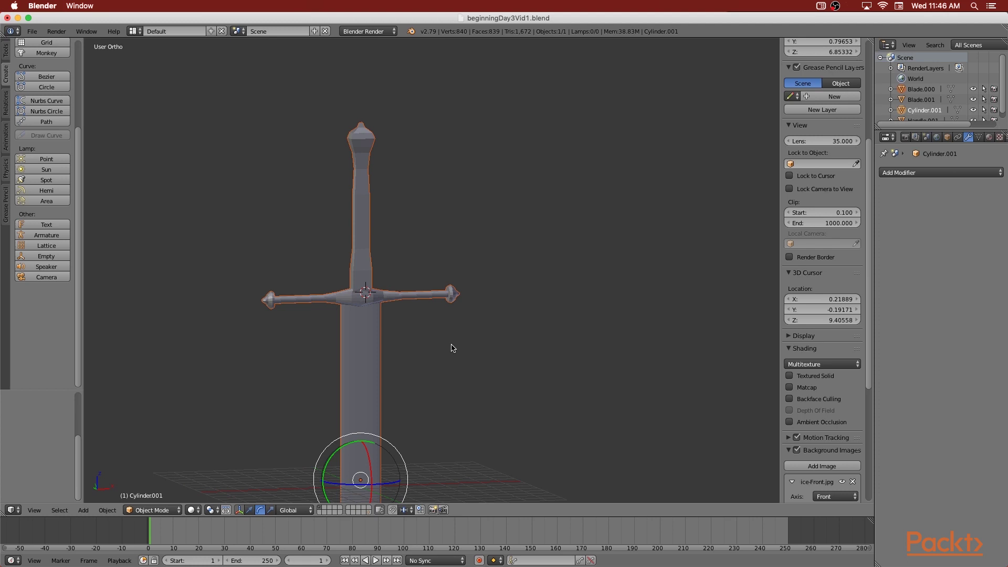
pyautogui.hscroll(-8, 452, 348)
pyautogui.rightClick(444, 347)
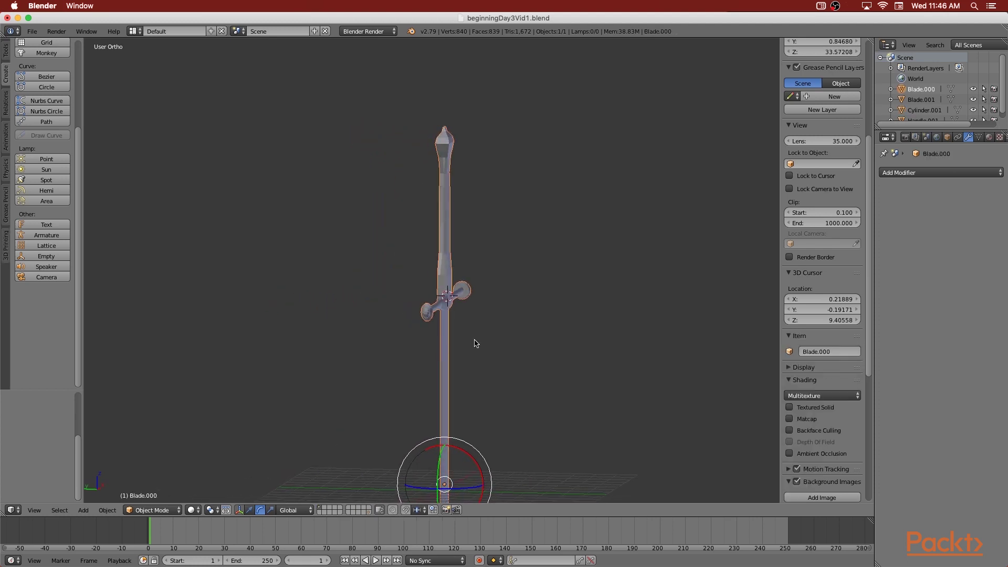
# Examine the selected sword from several sides, both close up and farther out, keeping it selected
pyautogui.hscroll(-10, 475, 343)
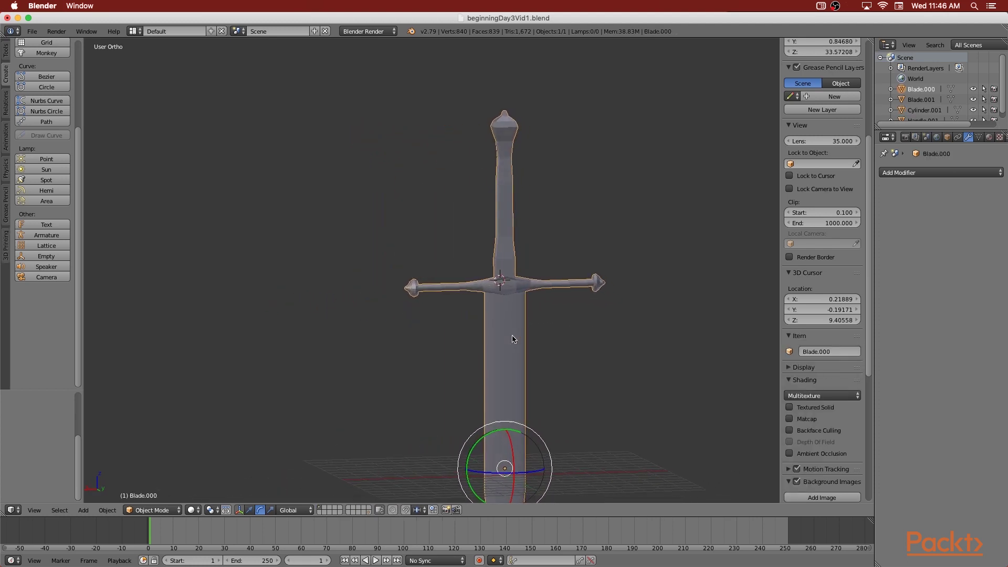
pyautogui.hscroll(-10, 512, 339)
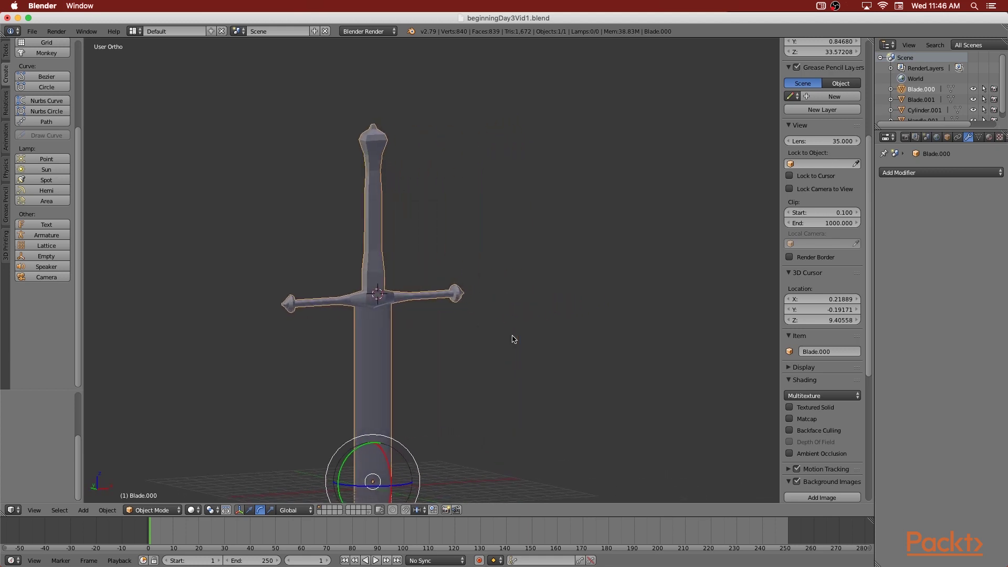
pyautogui.hscroll(-5, 513, 336)
pyautogui.keyDown('ctrl'); pyautogui.scroll(-4, 503, 335); pyautogui.keyUp('ctrl')
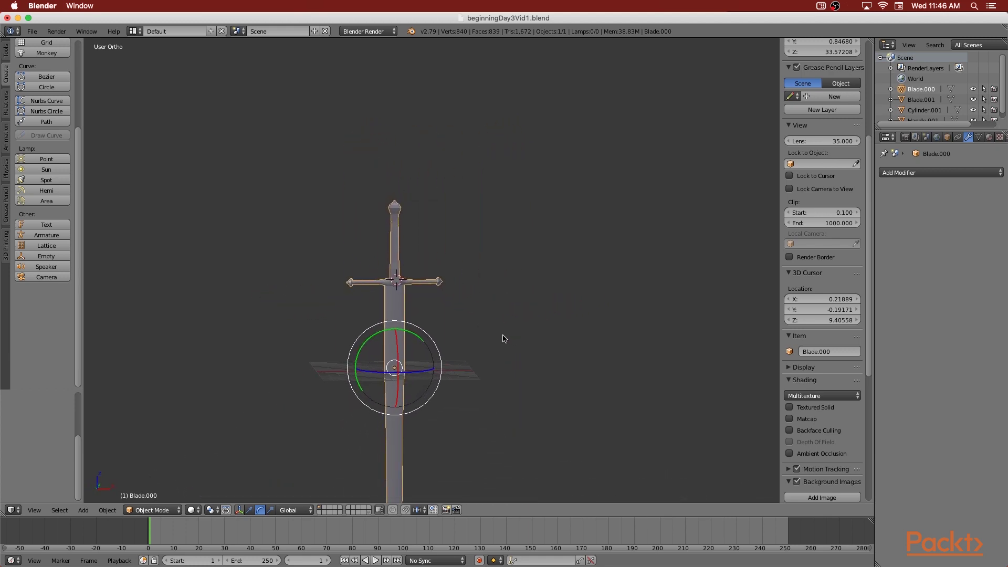
pyautogui.keyDown('shift'); pyautogui.scroll(-2, 459, 331); pyautogui.keyUp('shift')
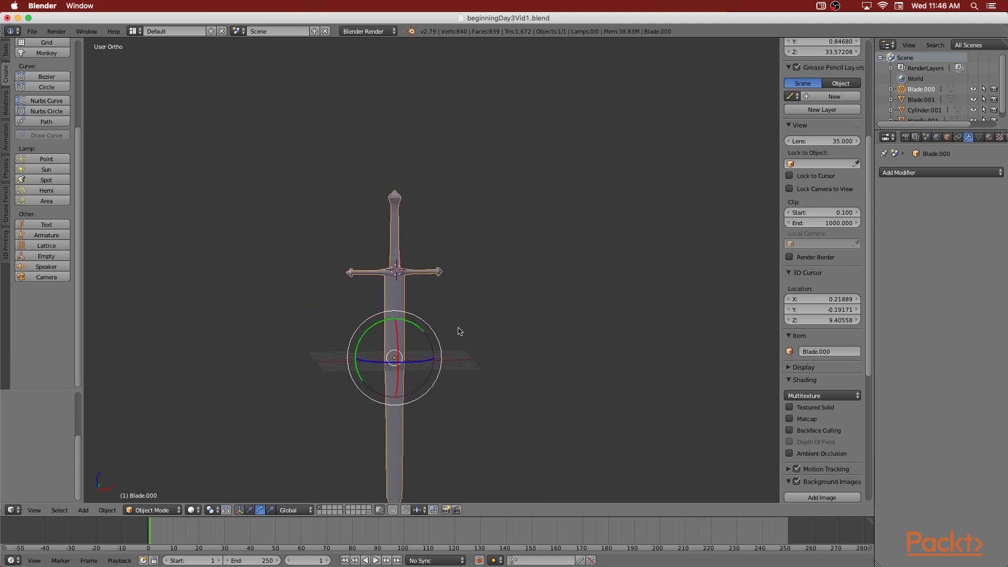
pyautogui.keyDown('shift'); pyautogui.scroll(-2, 459, 331); pyautogui.keyUp('shift')
pyautogui.keyDown('ctrl'); pyautogui.scroll(6, 459, 332); pyautogui.keyUp('ctrl')
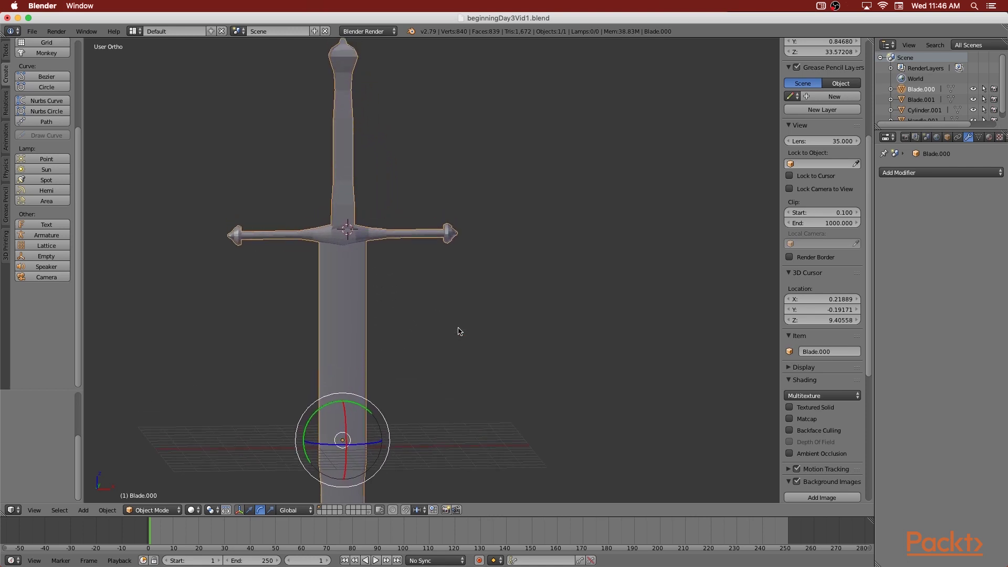
pyautogui.keyDown('shift'); pyautogui.scroll(3, 459, 331); pyautogui.keyUp('shift')
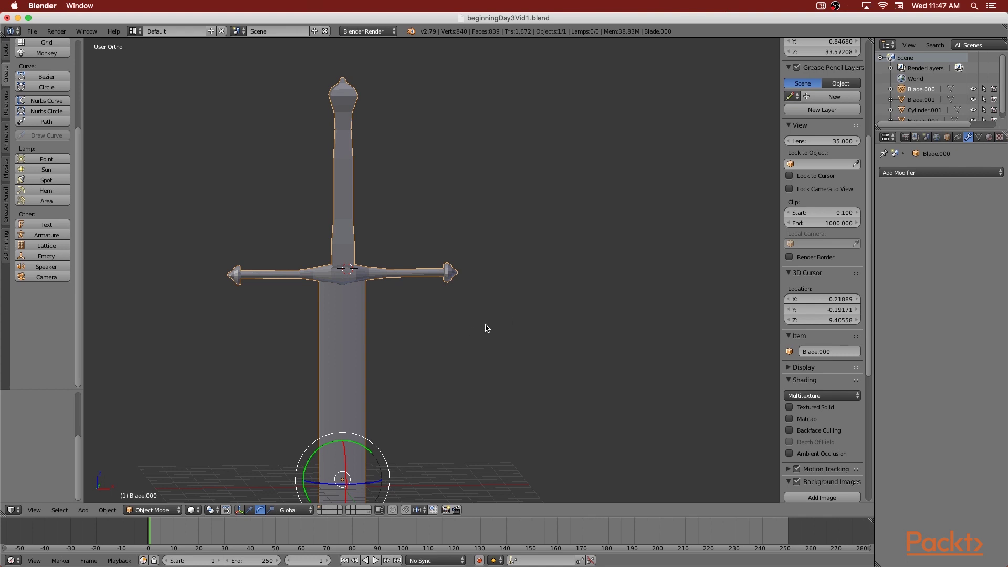
pyautogui.press('a')
pyautogui.press('a')
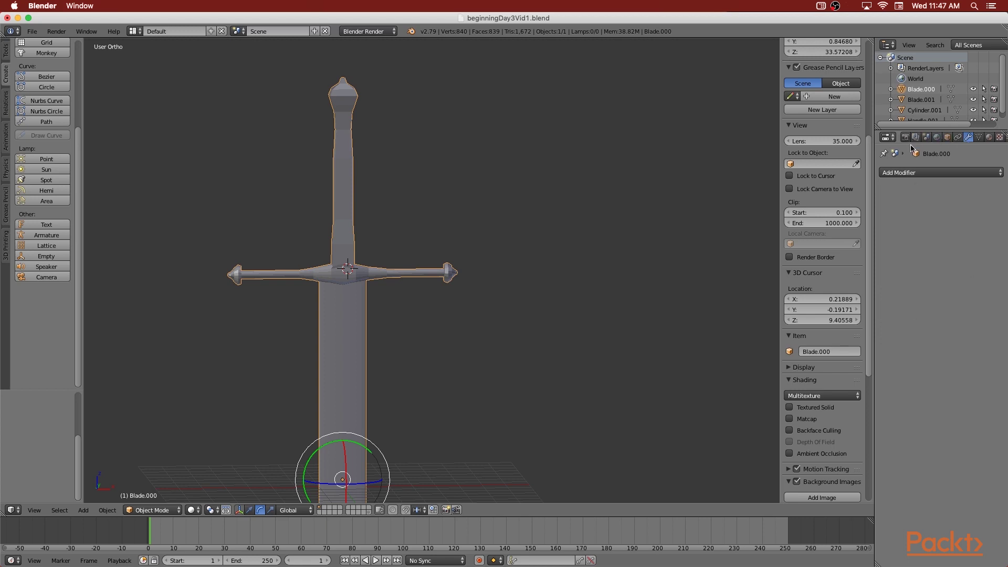
# Add a Multiresolution modifier to the sword
pyautogui.click(929, 139)
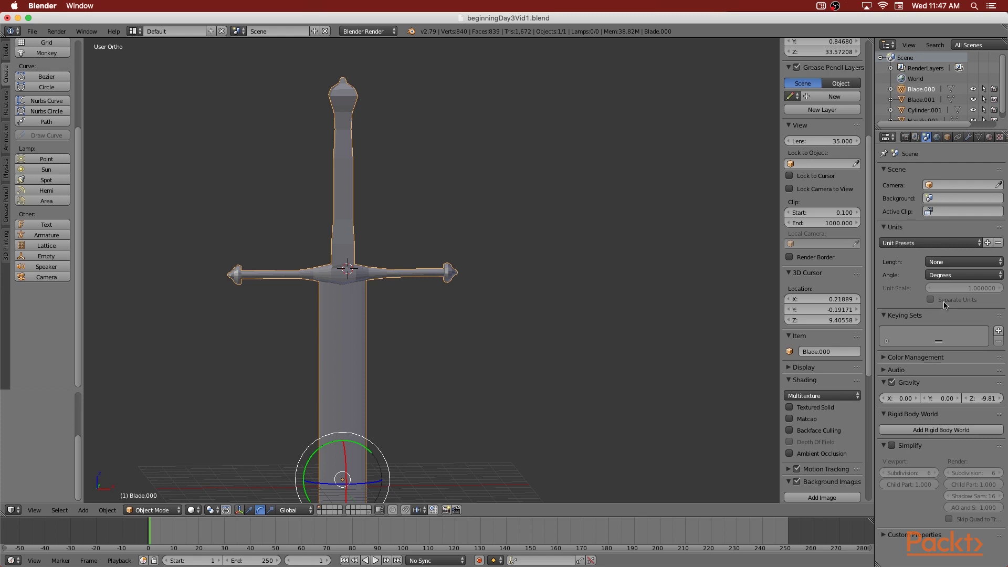
pyautogui.click(938, 138)
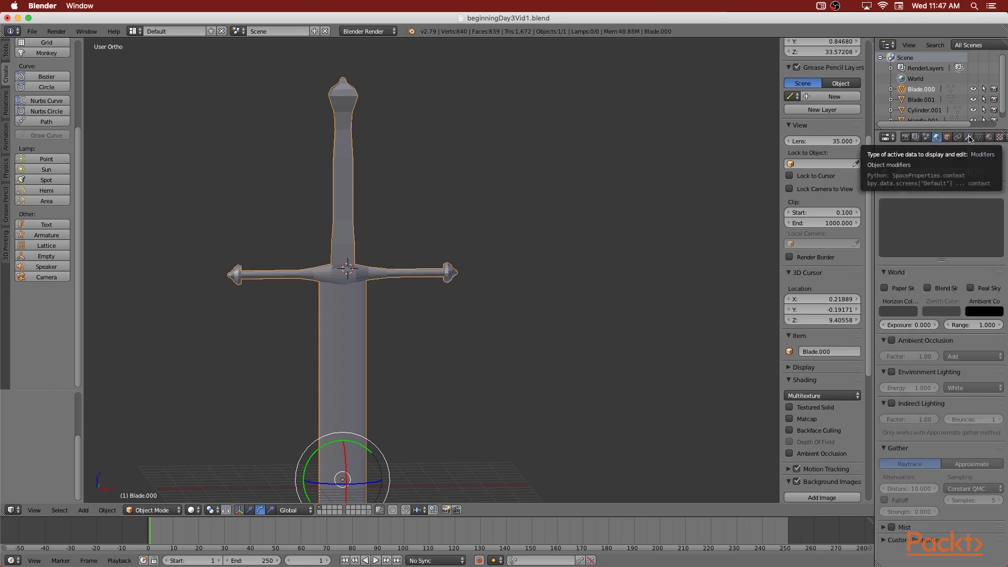
pyautogui.click(970, 138)
pyautogui.click(952, 171)
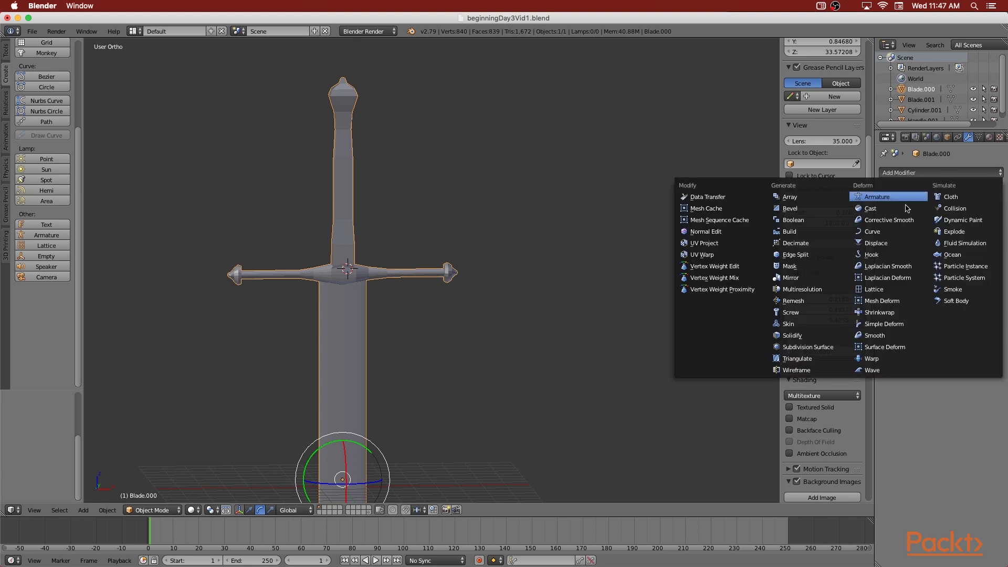
pyautogui.click(800, 293)
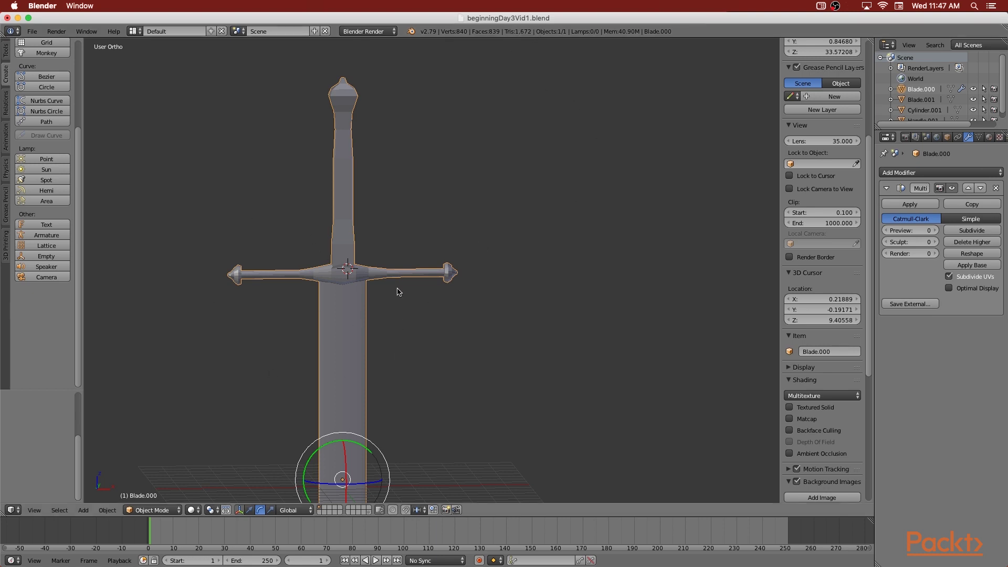
# Subdivide the sword's Multiresolution modifier with Catmull-Clark up to level 4
pyautogui.click(976, 230)
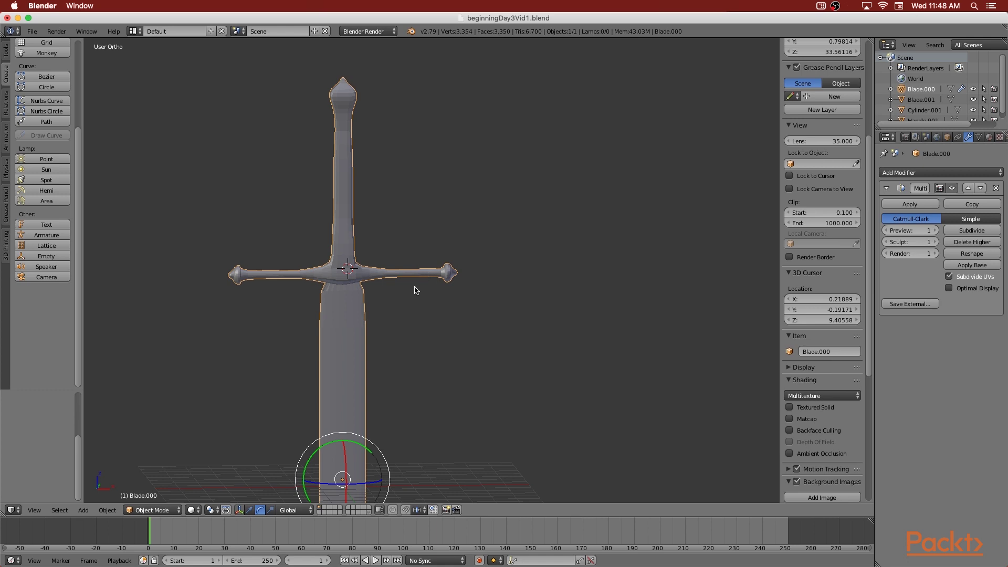
pyautogui.moveTo(351, 333); pyautogui.dragTo(376, 336, button='middle')
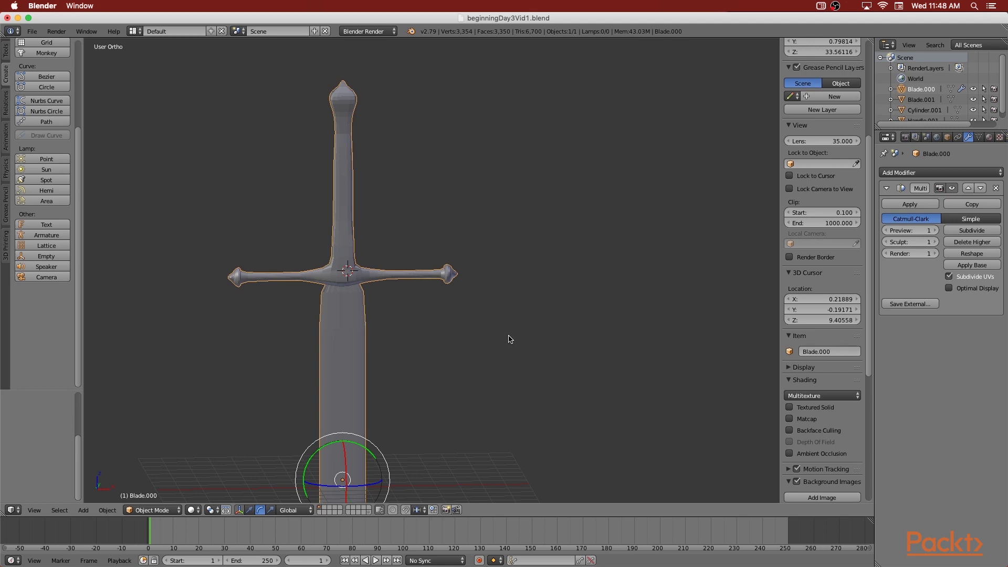
pyautogui.click(966, 233)
pyautogui.click(969, 231)
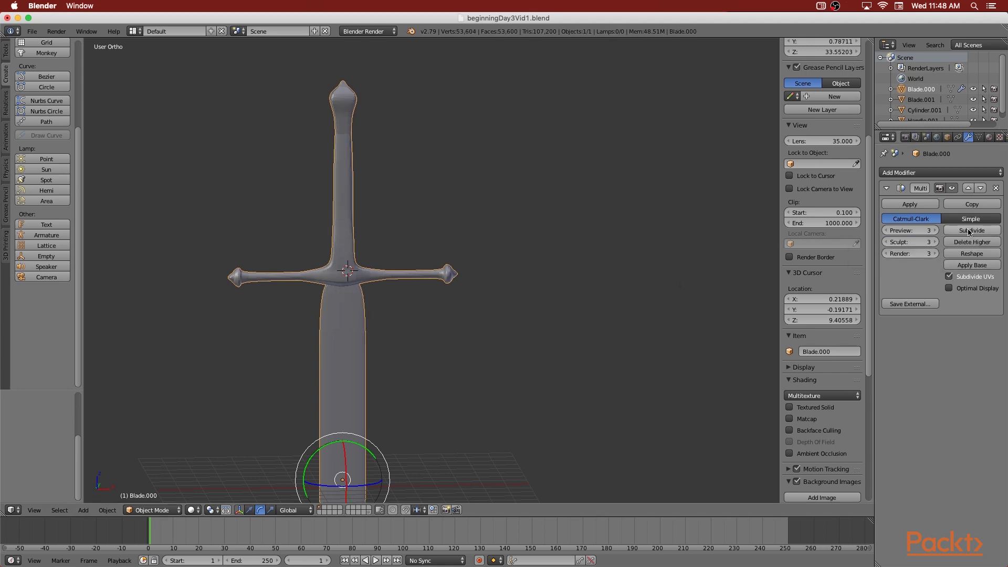
pyautogui.click(970, 232)
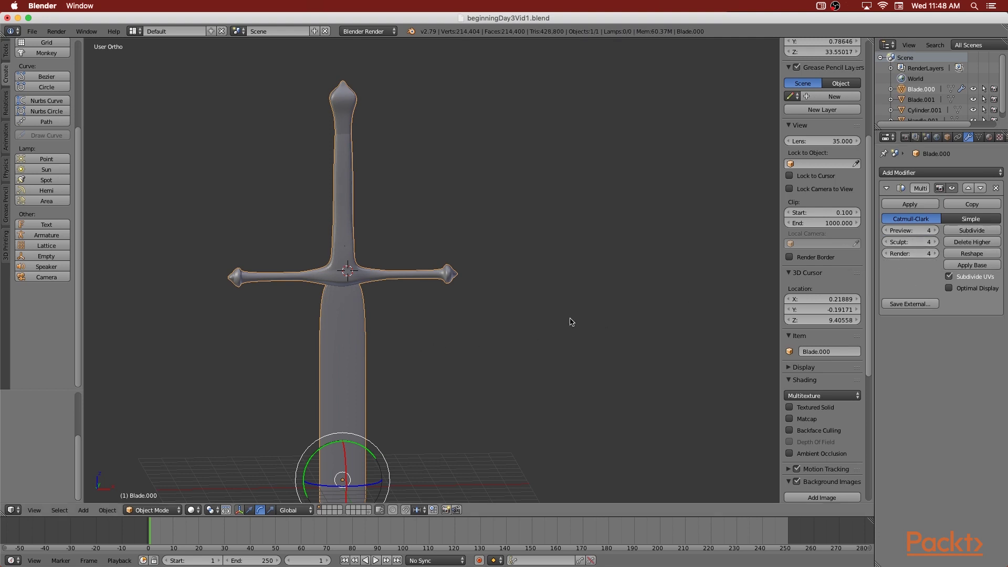
# Inspect the smoothed sword's base mesh in Edit Mode and return to Object Mode
pyautogui.hscroll(2, 384, 329)
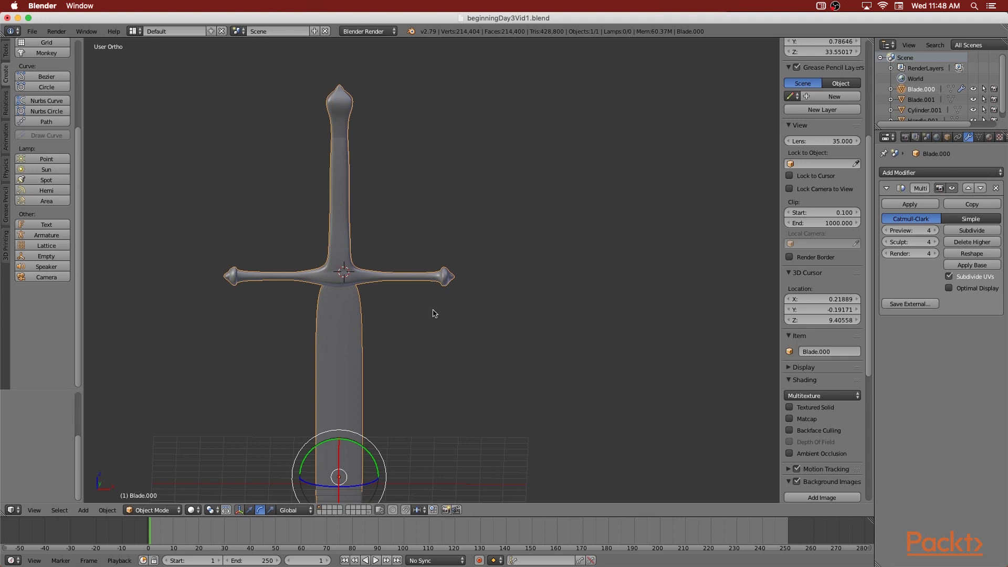
pyautogui.press('Tab')
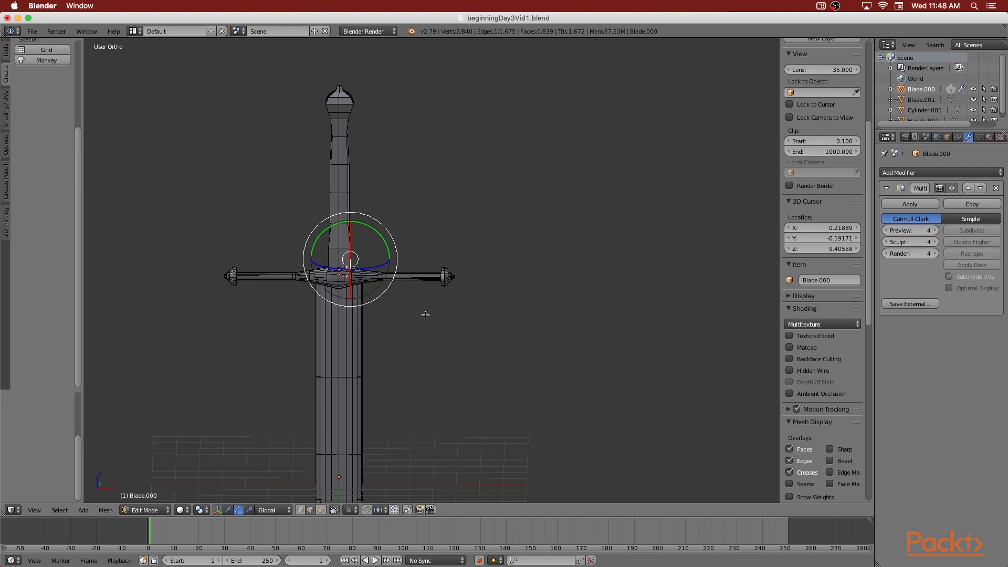
pyautogui.press('Tab')
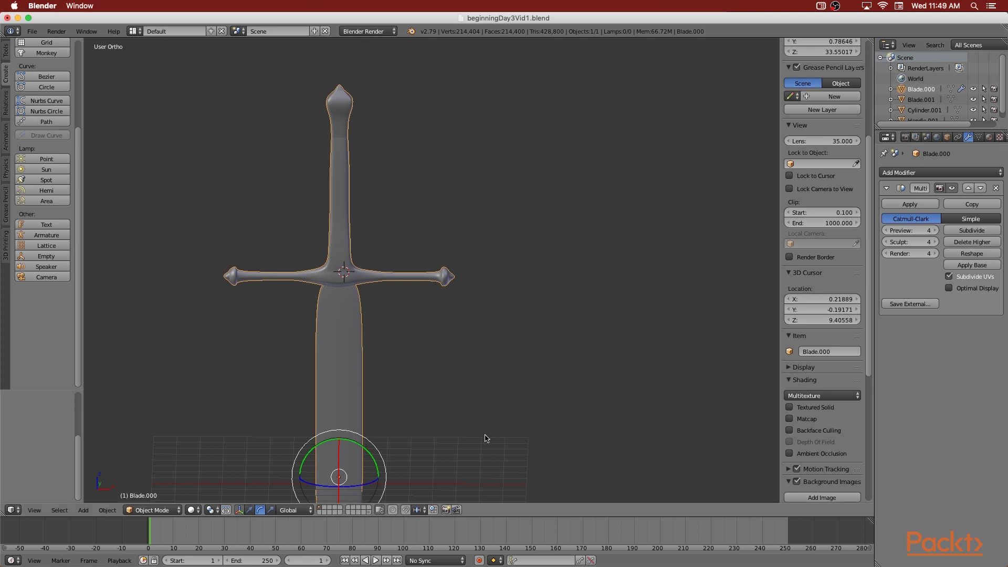
# Display the layer with the unsmoothed sword and cylinder for comparison, and switch back to the smoothed sword's layer
pyautogui.click(370, 516)
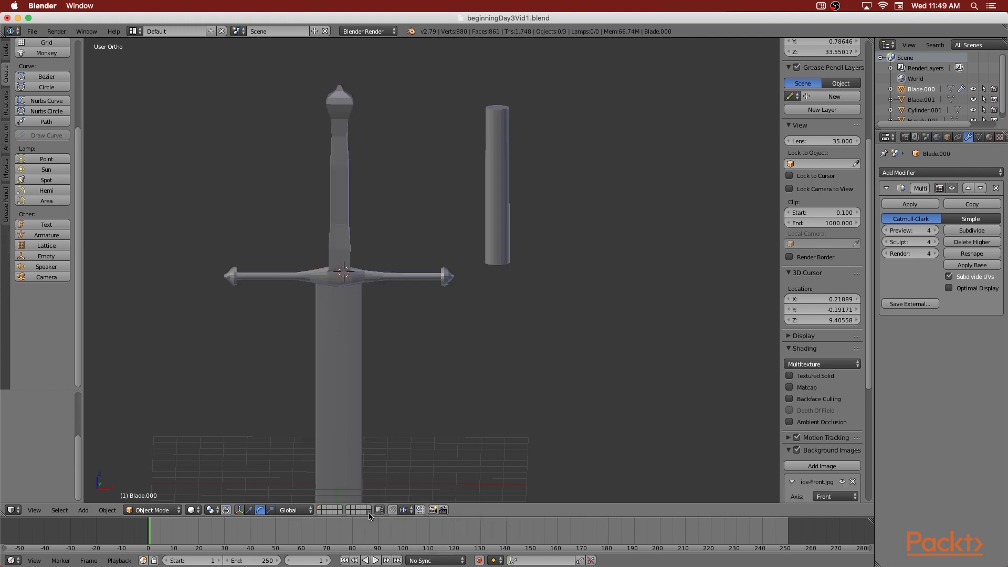
pyautogui.moveTo(420, 367); pyautogui.dragTo(458, 350, button='middle')
pyautogui.click(324, 513)
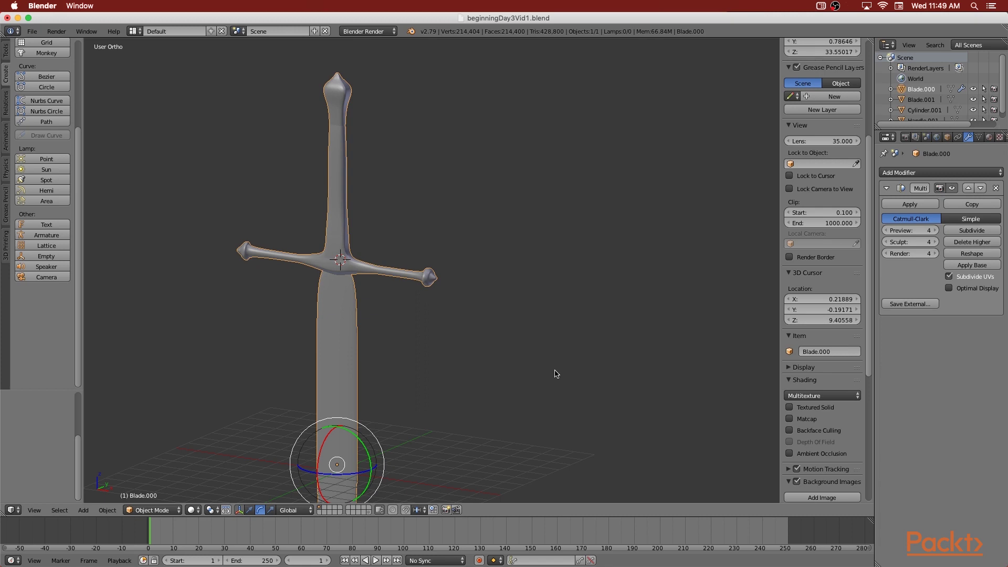
pyautogui.moveTo(556, 374); pyautogui.dragTo(556, 369, button='middle')
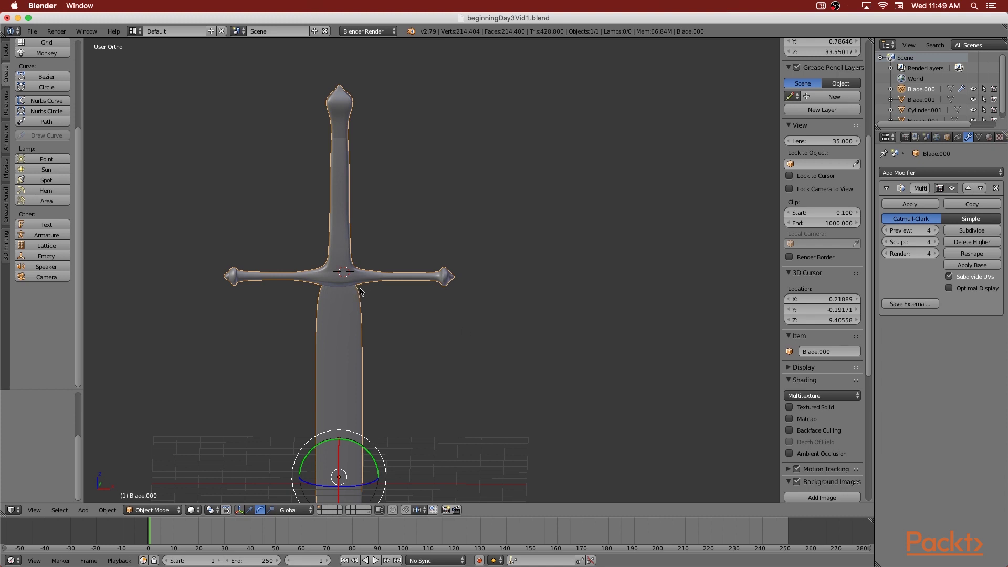
# Check the smoothed sword's blade and guard, and remove its Multiresolution modifier
pyautogui.scroll(-5, 429, 314)
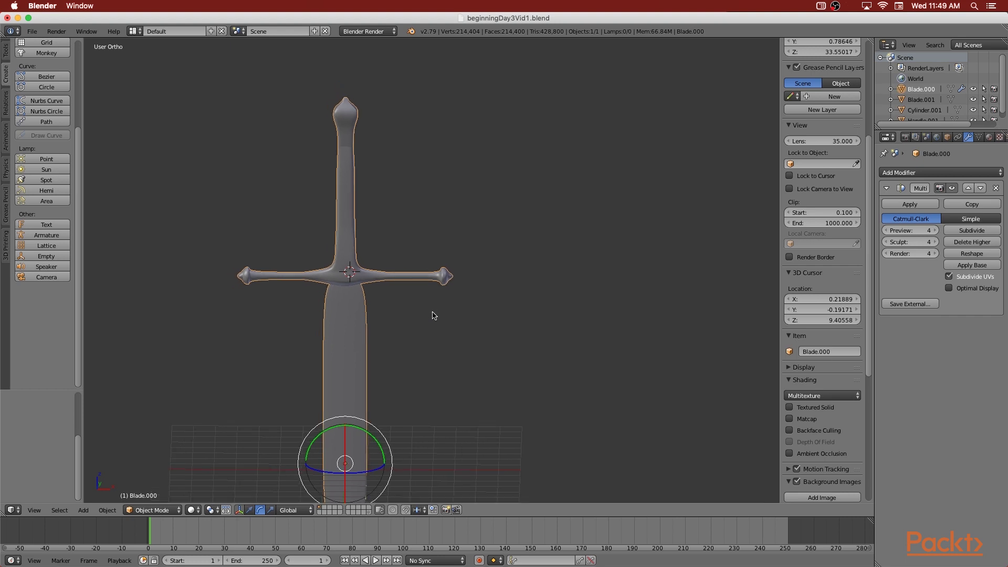
pyautogui.scroll(-2, 434, 315)
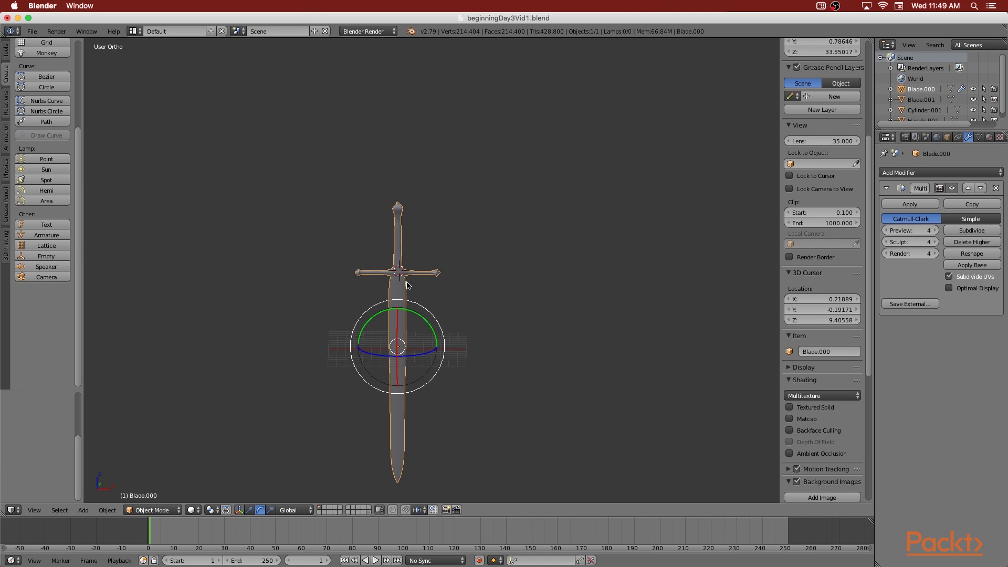
pyautogui.scroll(6, 430, 297)
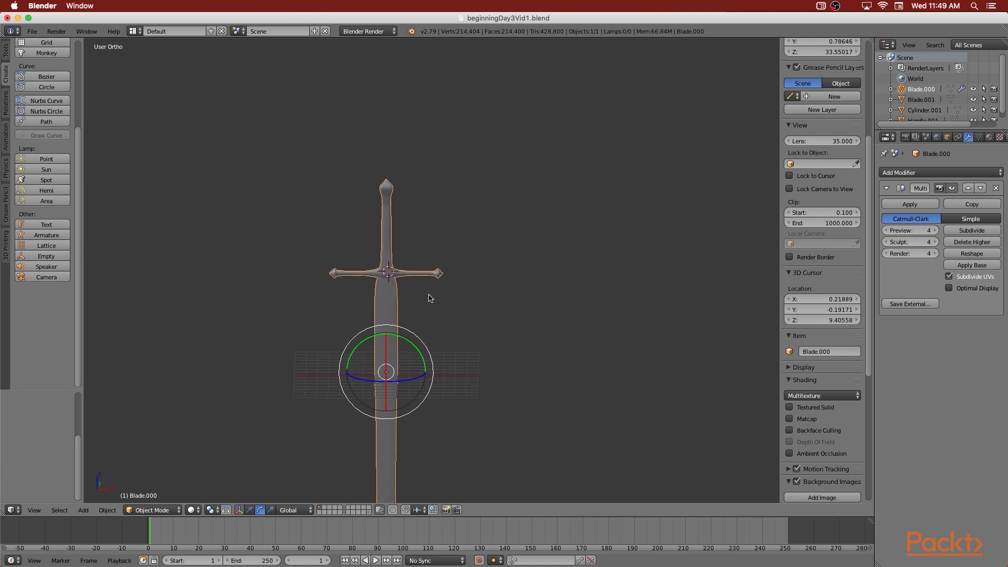
pyautogui.scroll(1, 428, 296)
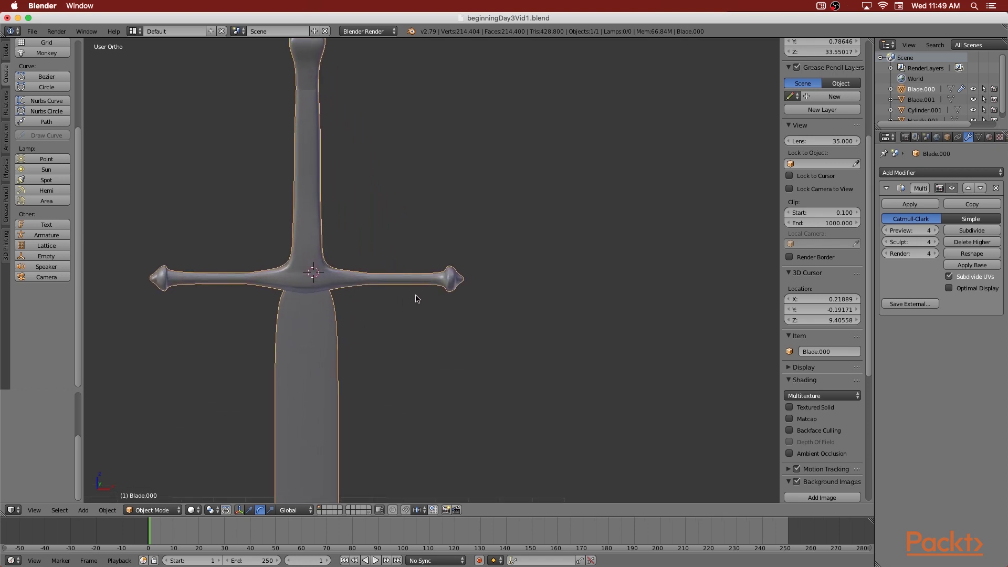
pyautogui.hscroll(-5, 418, 296)
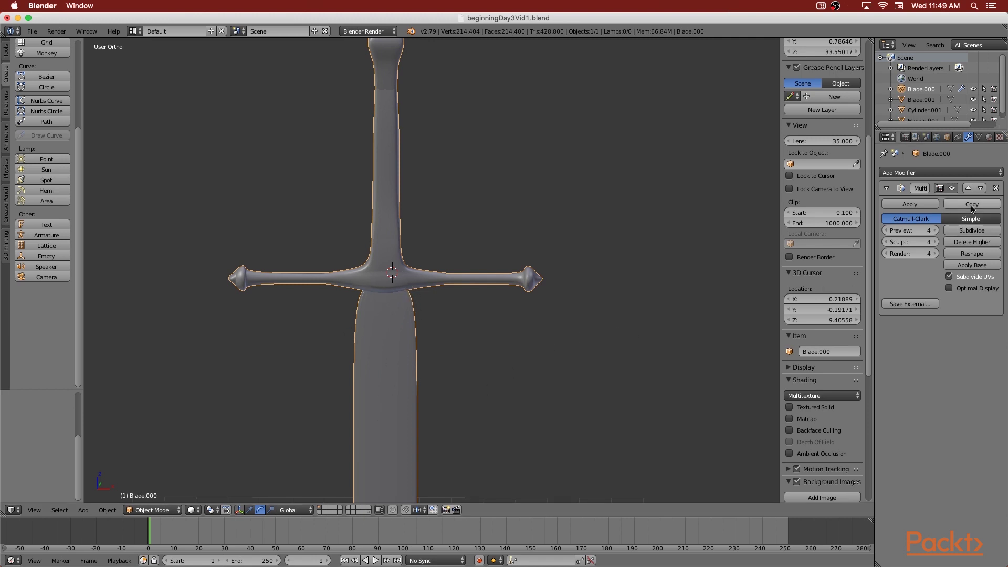
pyautogui.click(997, 188)
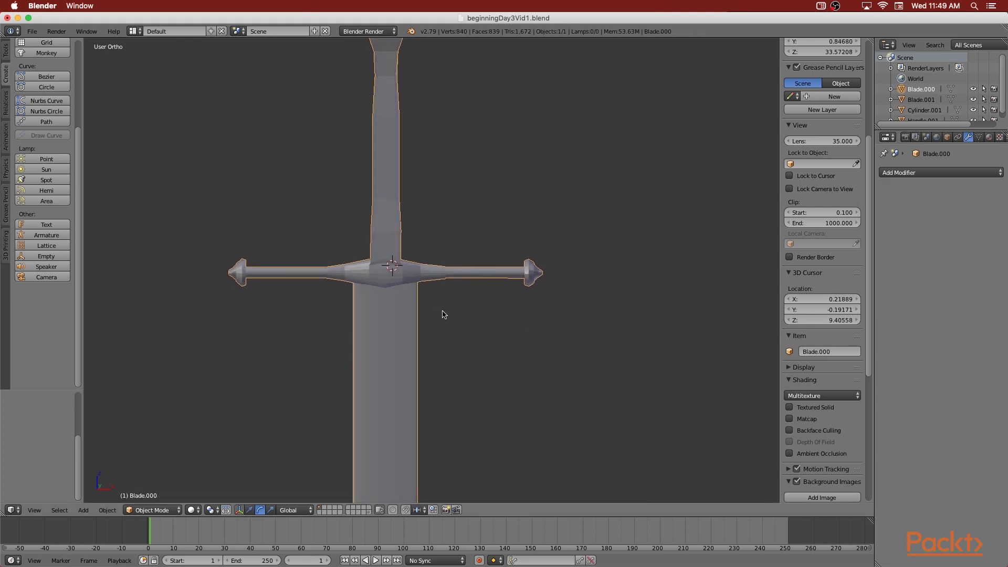
# Open the sword in Edit Mode and examine the mesh up close where the blade meets the crossguard
pyautogui.press('Tab')
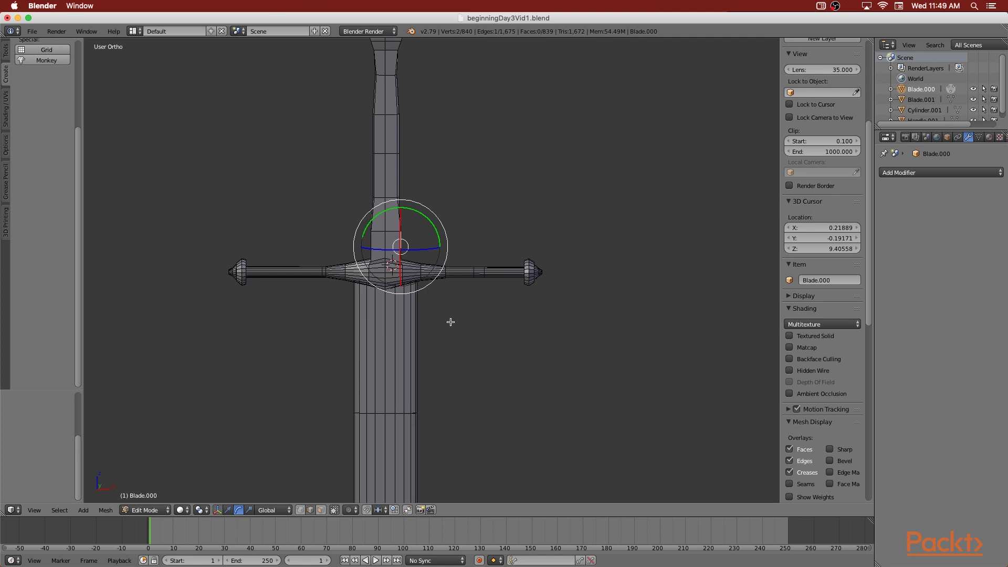
pyautogui.keyDown('shift'); pyautogui.scroll(2, 450, 321); pyautogui.keyUp('shift')
pyautogui.keyDown('shift'); pyautogui.scroll(-4, 450, 322); pyautogui.keyUp('shift')
pyautogui.scroll(6, 450, 322)
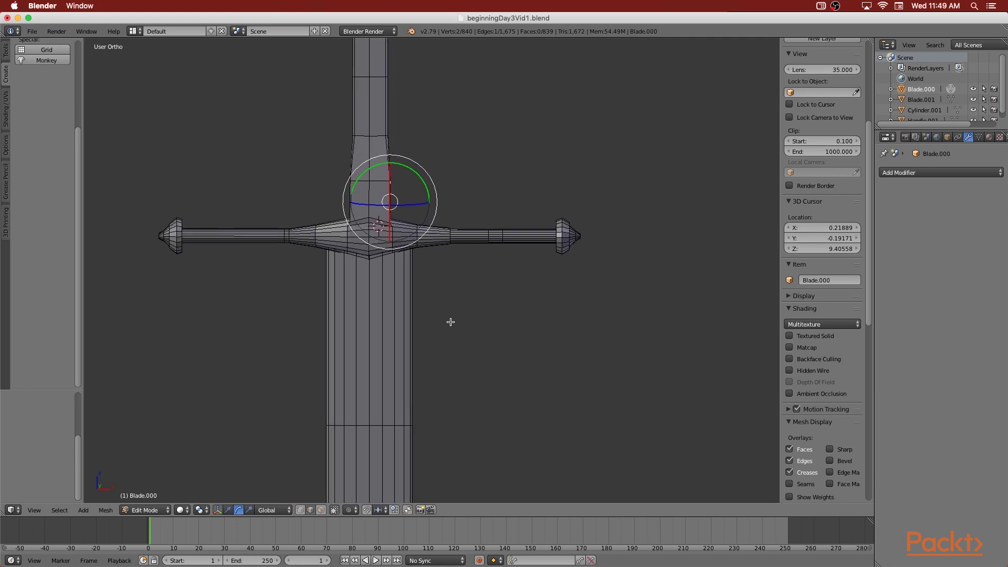
pyautogui.scroll(4, 451, 322)
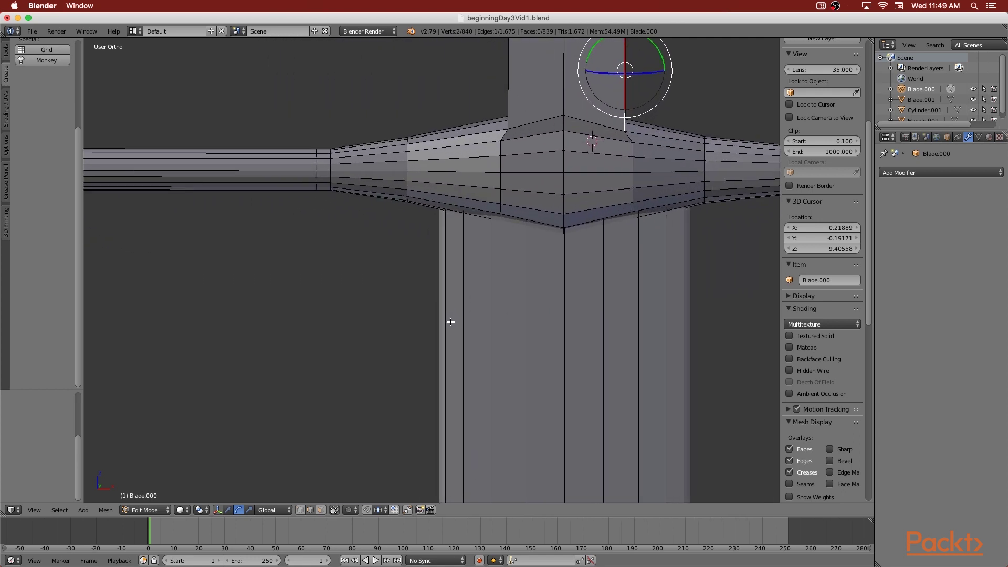
pyautogui.hscroll(3, 450, 322)
pyautogui.hscroll(6, 452, 322)
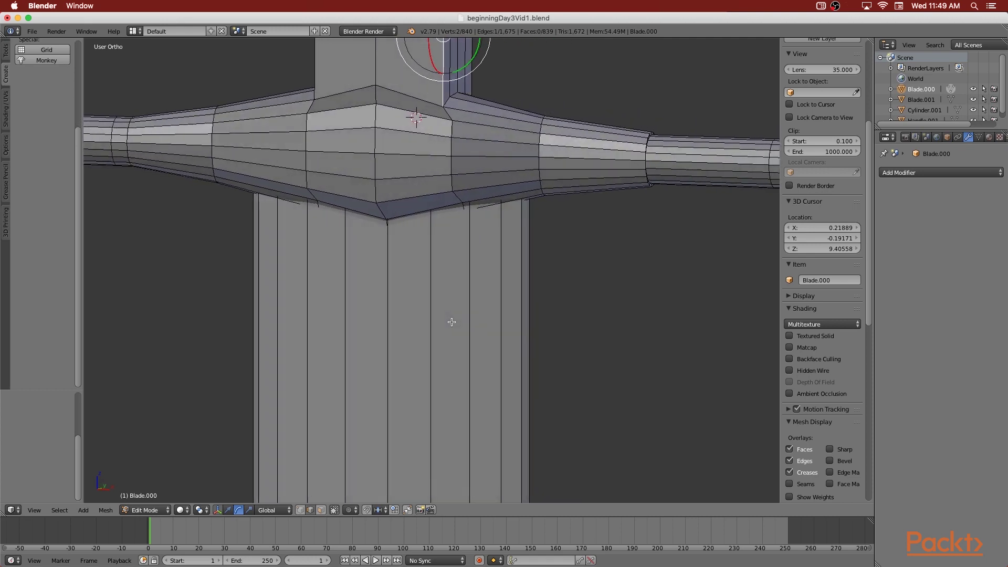
# Try a single centred loop cut across the blade just below the crossguard and undo it
pyautogui.hscroll(-8, 452, 321)
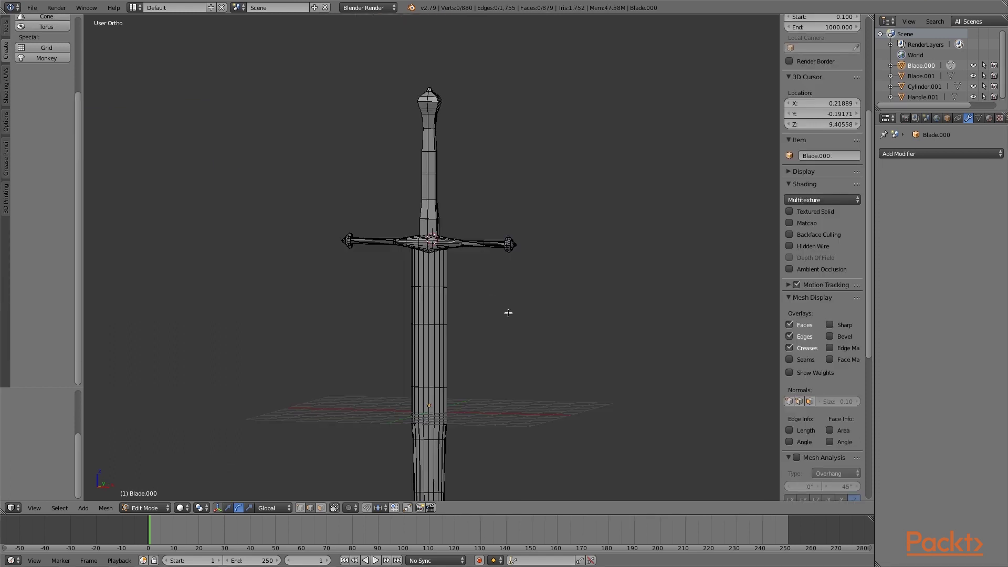
pyautogui.scroll(10, 509, 313)
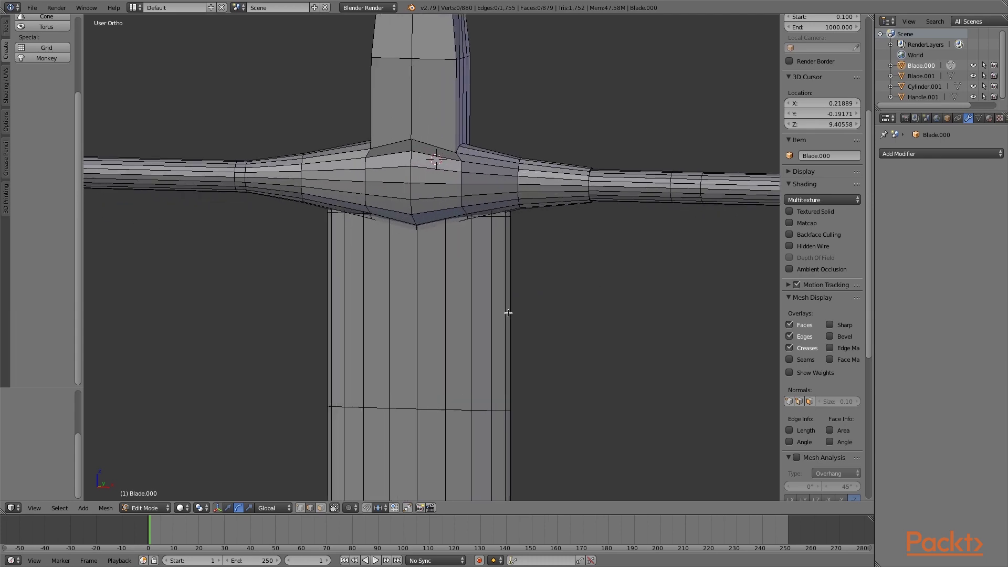
pyautogui.scroll(4, 509, 313)
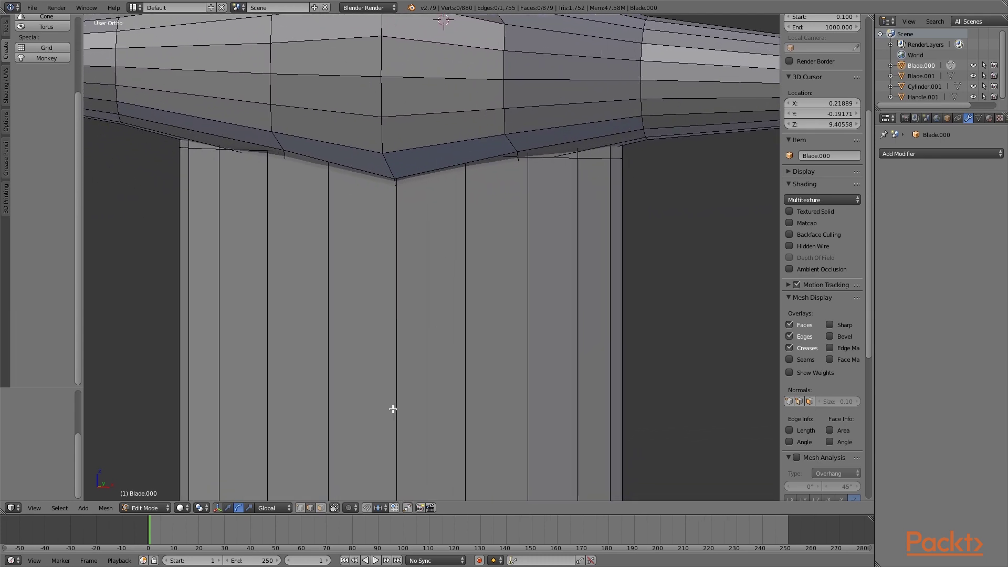
pyautogui.hotkey('ctrl', 'r')
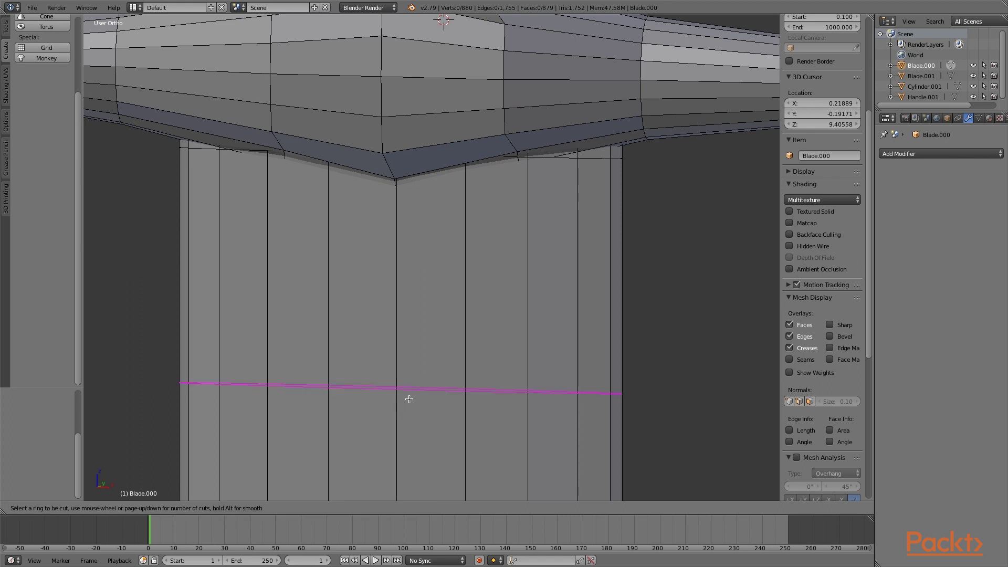
pyautogui.scroll(1, 409, 399)
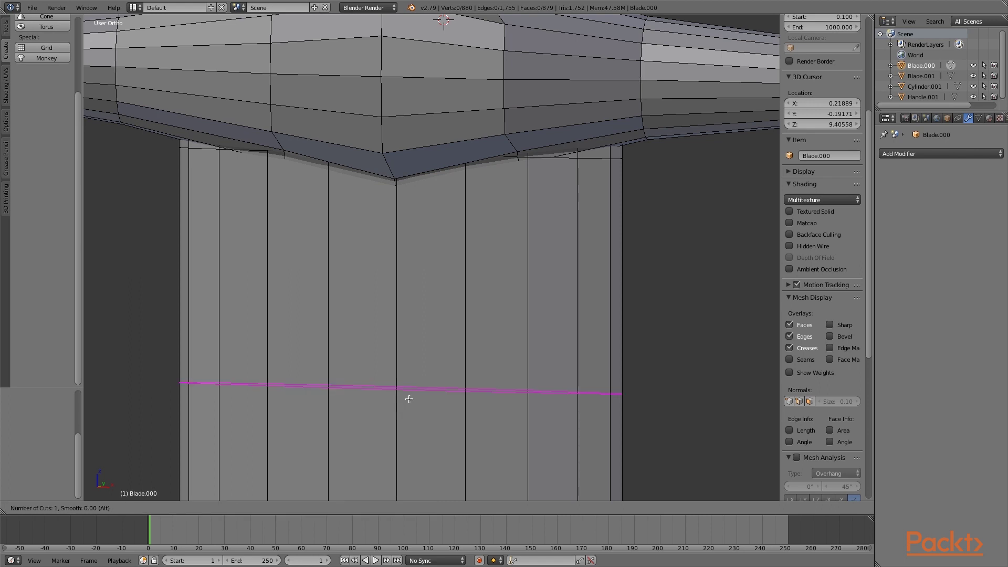
pyautogui.scroll(-1, 409, 399)
pyautogui.click(409, 399)
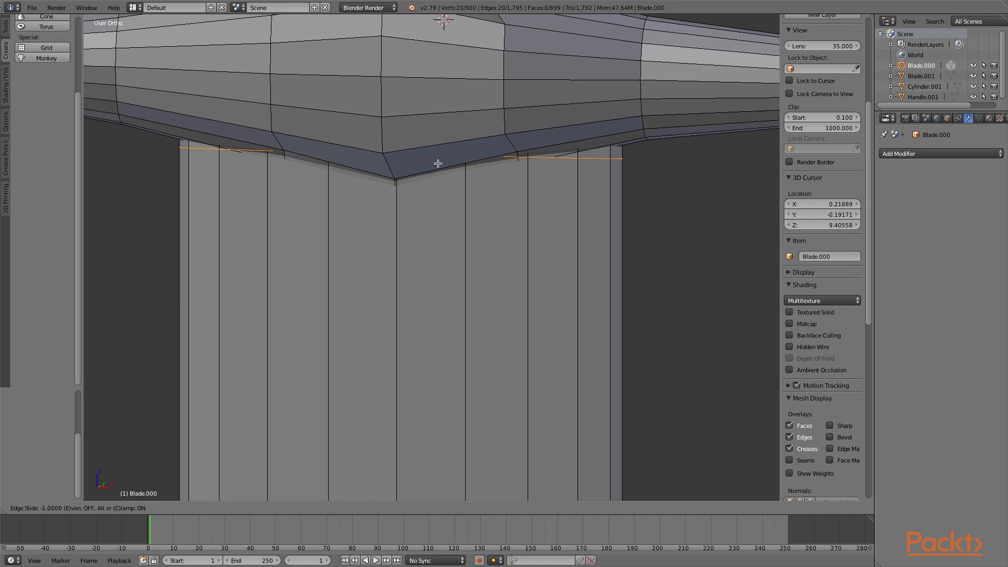
pyautogui.rightClick(436, 281)
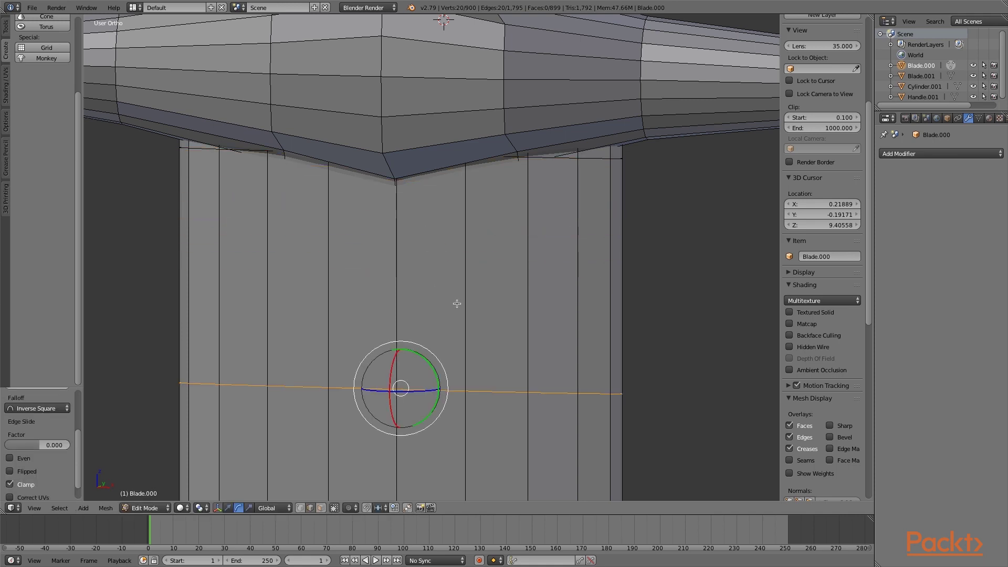
pyautogui.hotkey('ctrl', 'z')
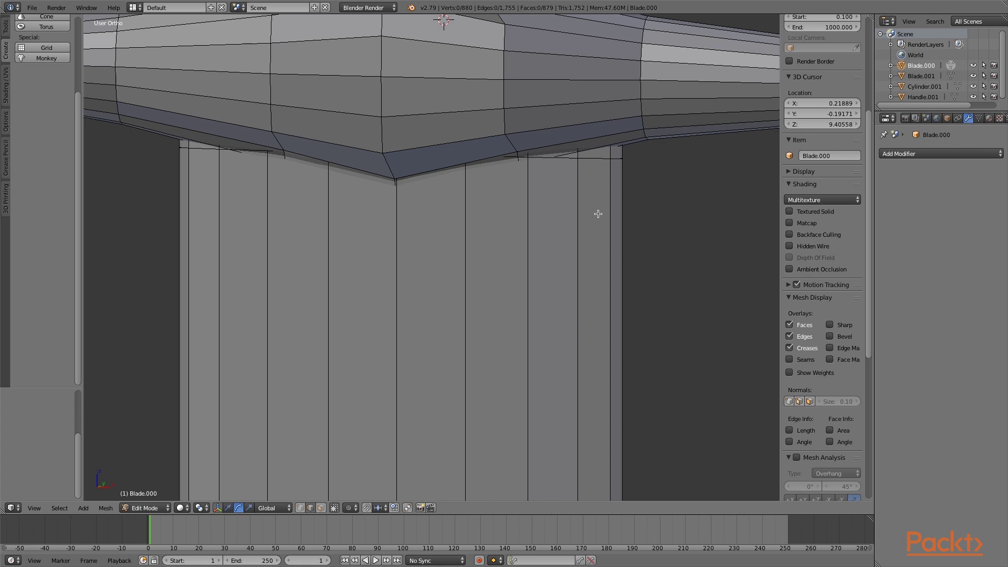
# Return the sword to Object Mode and add a Multiresolution modifier subdivided to level 4
pyautogui.scroll(-4, 618, 297)
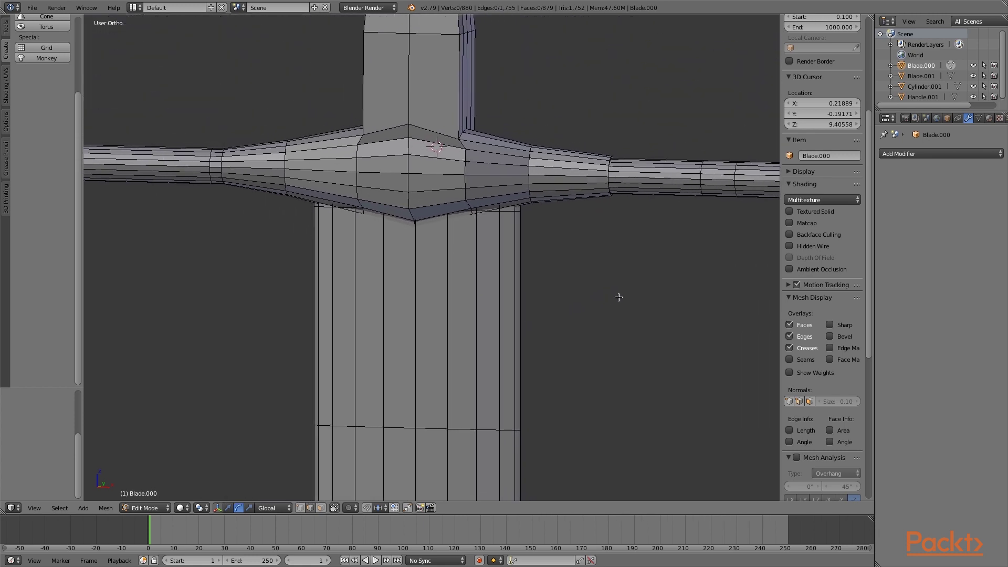
pyautogui.scroll(-2, 618, 297)
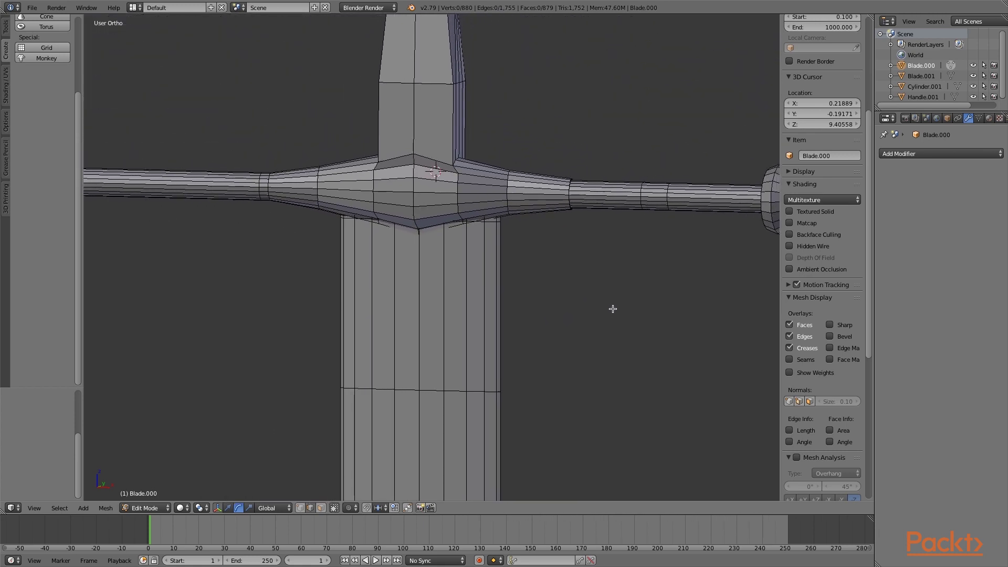
pyautogui.press('Tab')
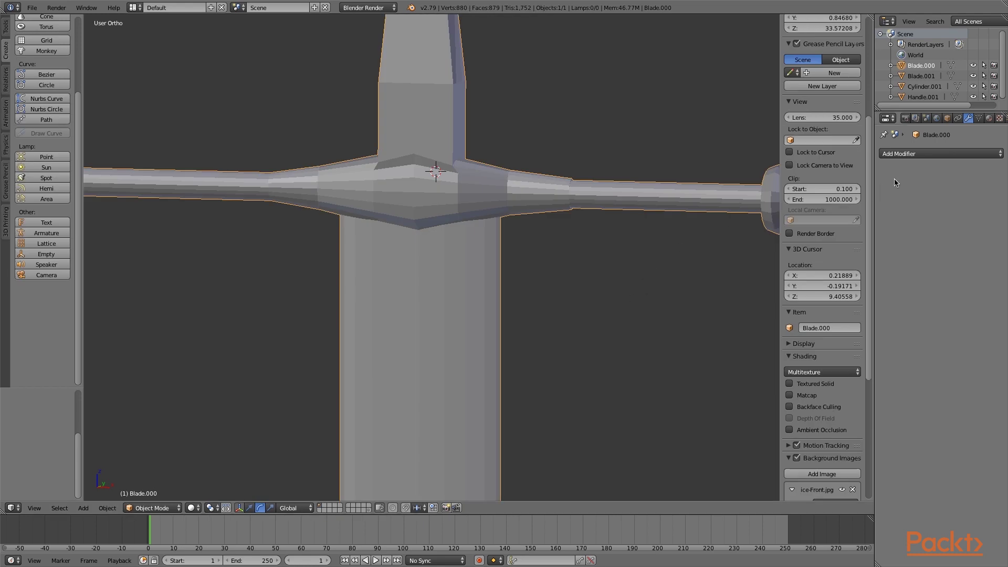
pyautogui.click(925, 154)
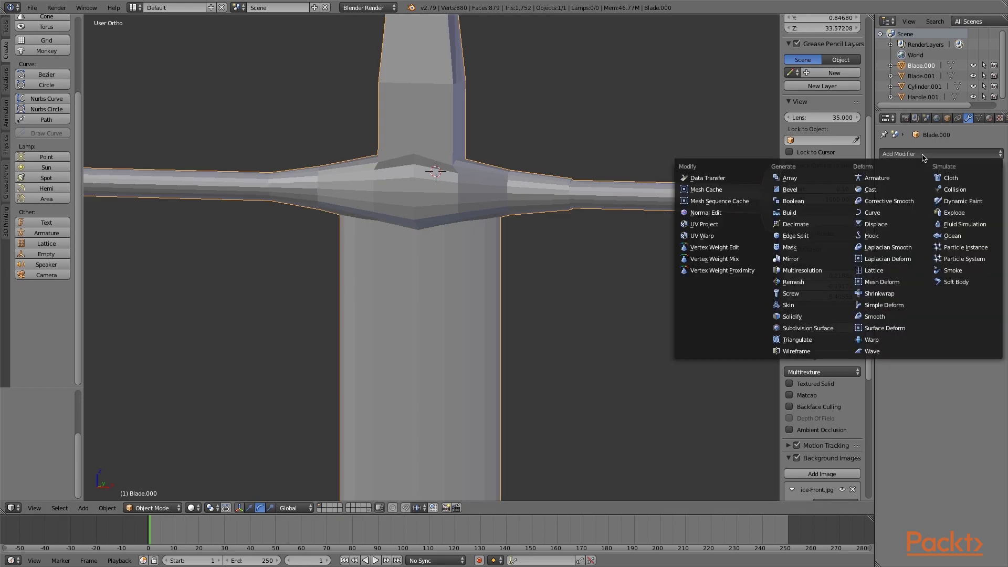
pyautogui.click(801, 271)
pyautogui.click(972, 212)
pyautogui.click(972, 212)
pyautogui.click(972, 211)
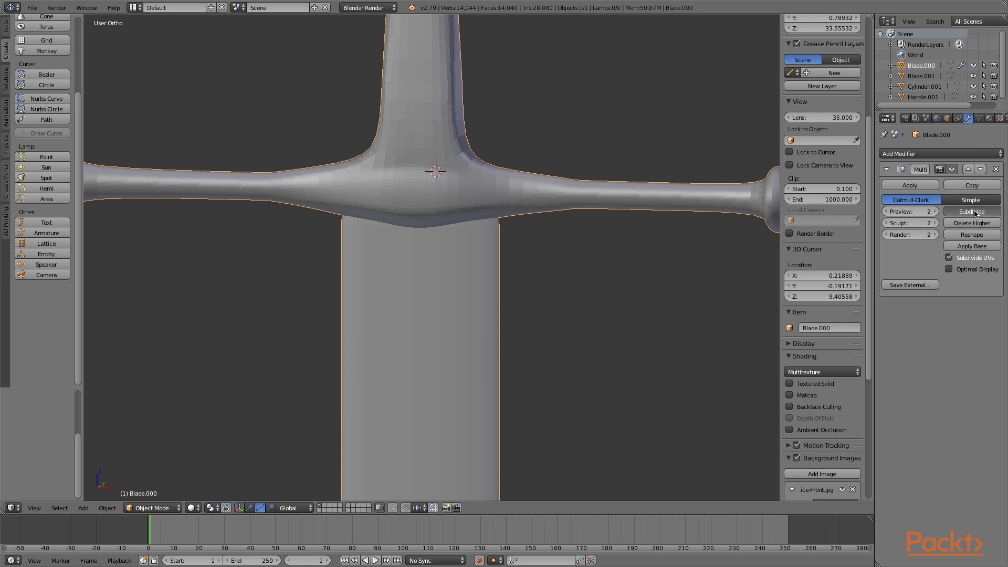
pyautogui.click(972, 211)
# Examine the smoothed sword's crossguard junction and overall shape, and switch to the full-screen sword reference photo
pyautogui.scroll(-2, 506, 259)
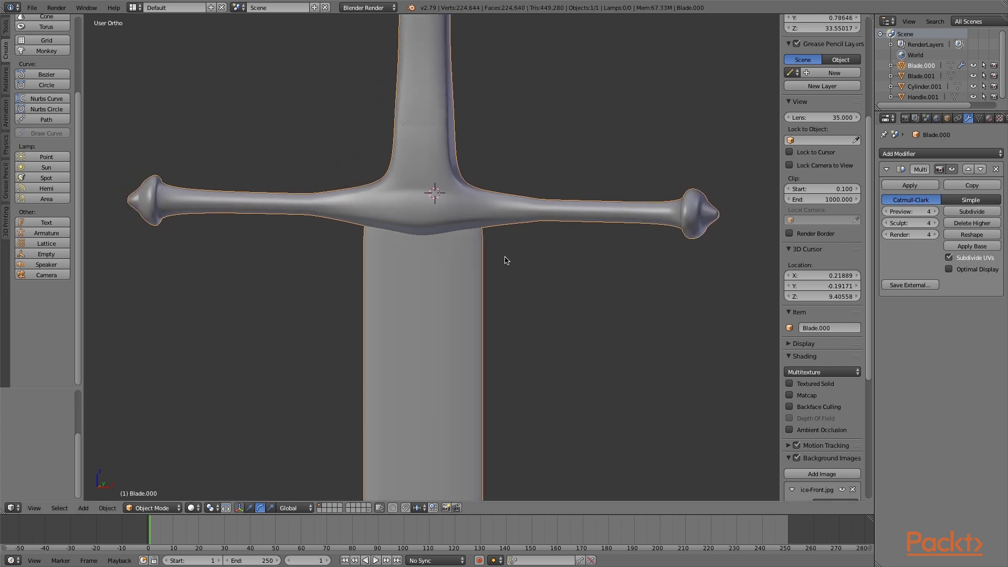
pyautogui.scroll(-3, 539, 281)
pyautogui.scroll(-3, 538, 282)
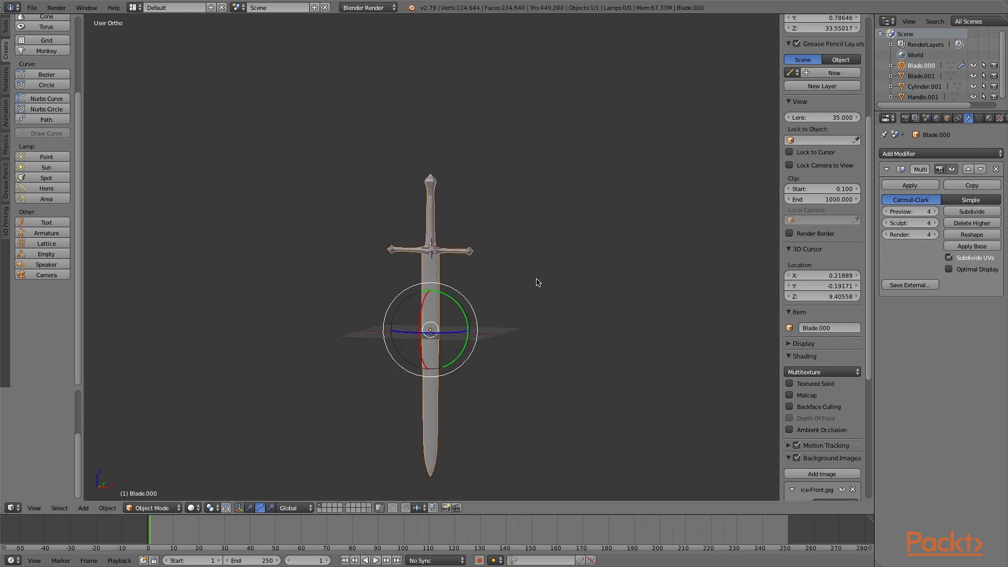
pyautogui.scroll(3, 538, 282)
pyautogui.scroll(3, 538, 282)
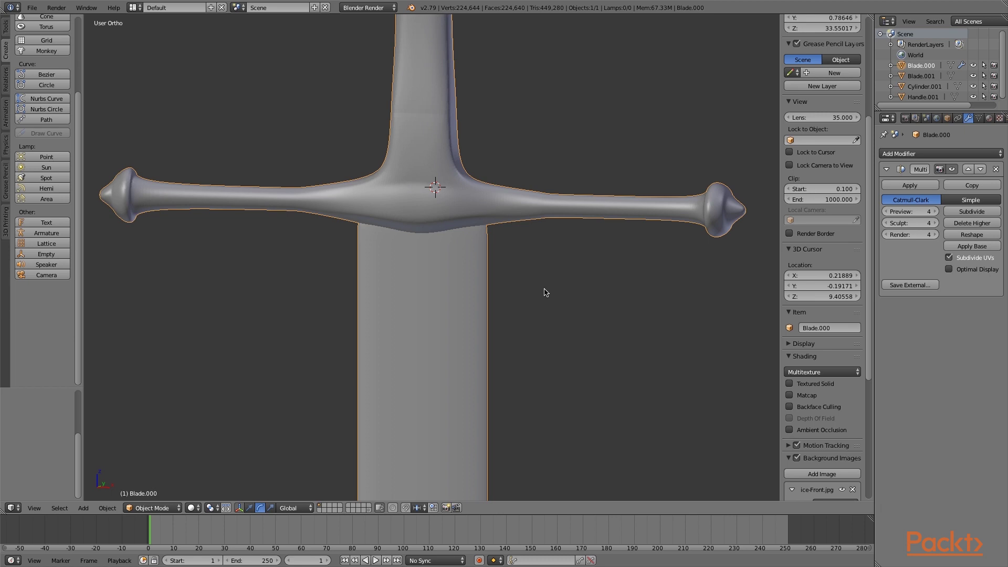
pyautogui.scroll(-2, 565, 291)
pyautogui.scroll(-5, 567, 292)
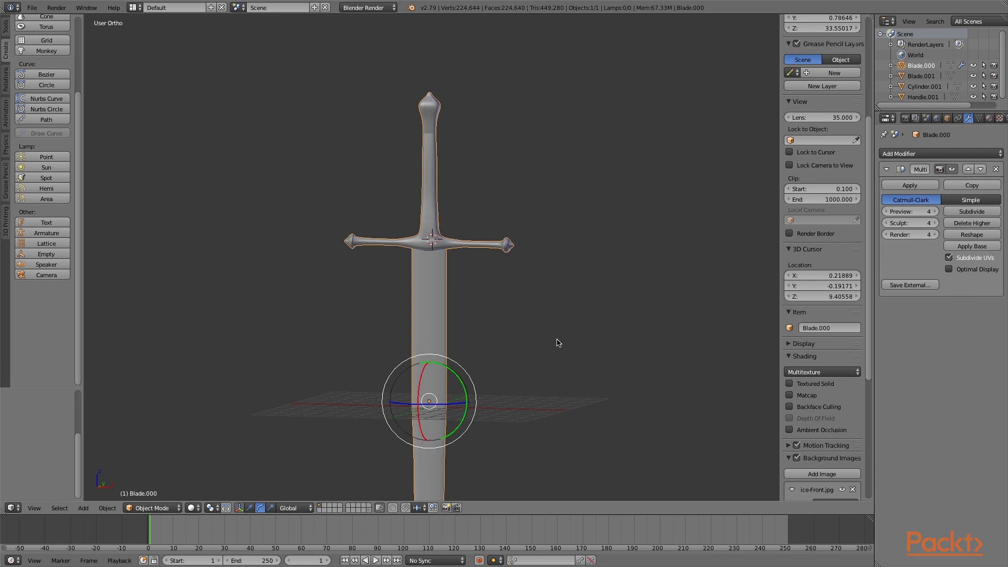
pyautogui.hotkey('alt', 'Tab')
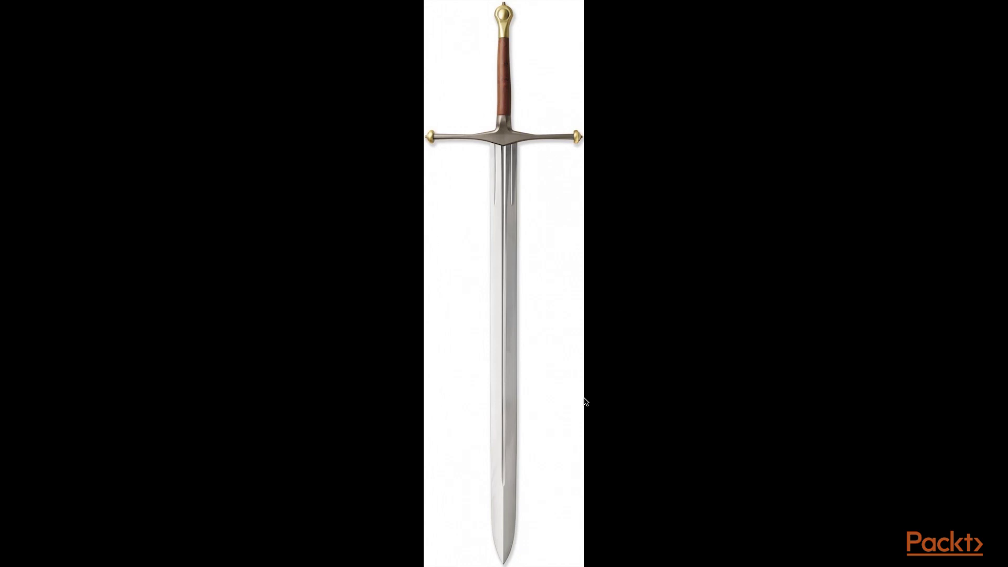